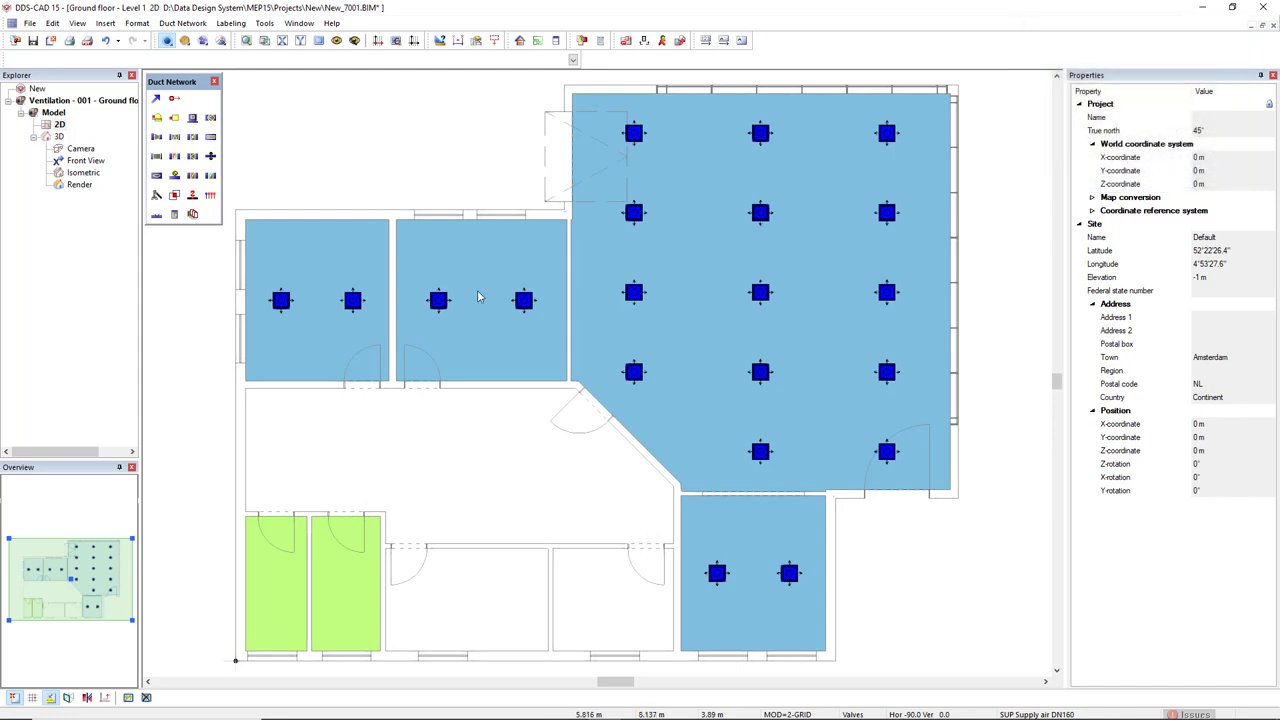
Step: Review the building's air flow requirements, then close the overview to return to the ground-floor plan
click(519, 40)
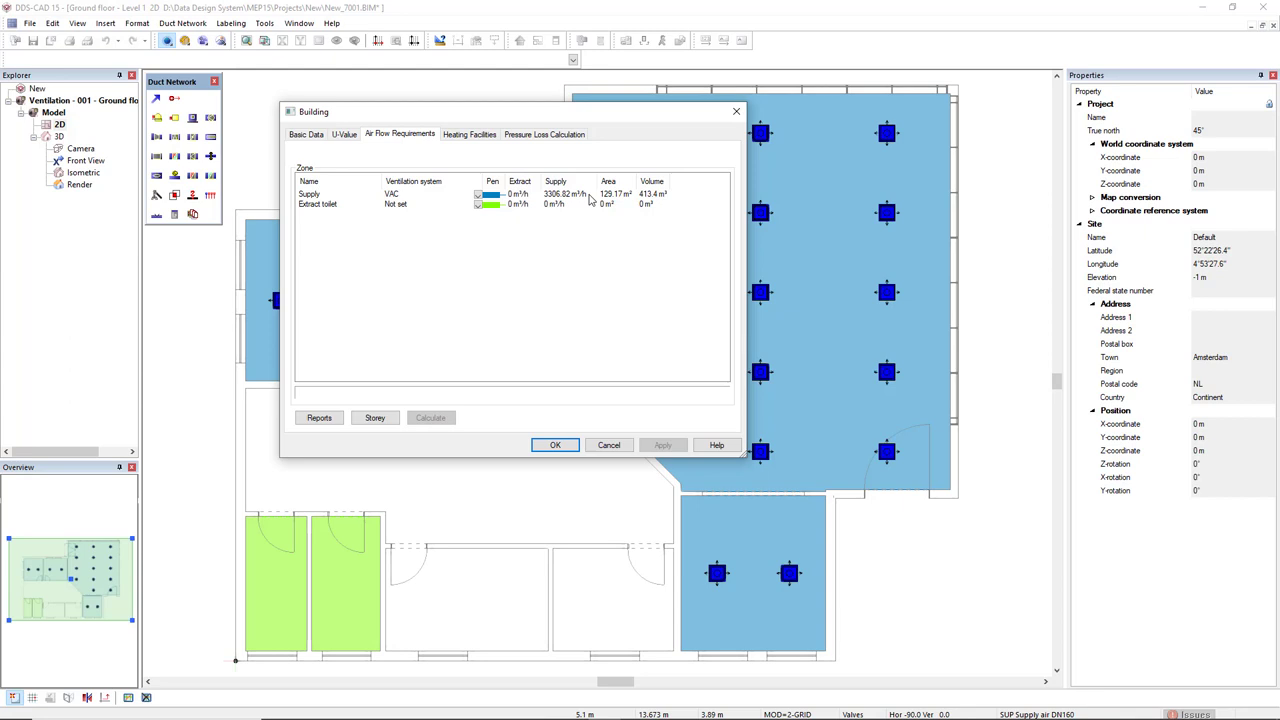
click(555, 445)
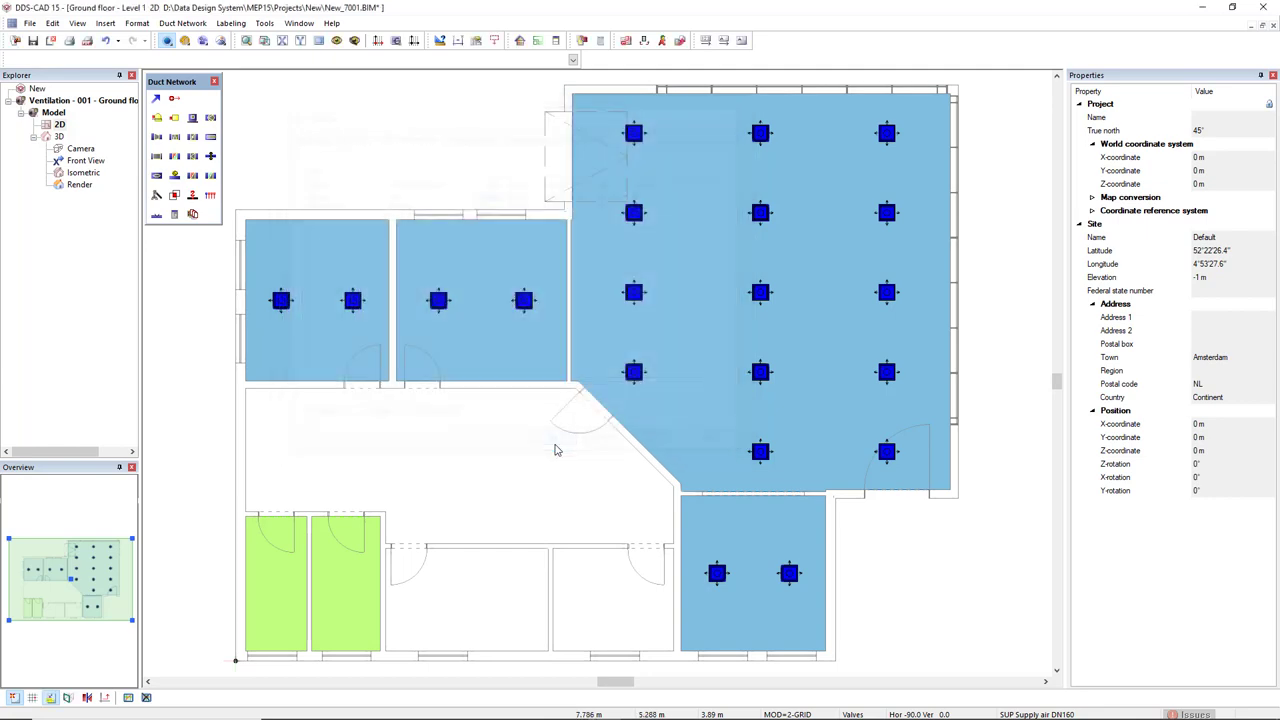
click(193, 118)
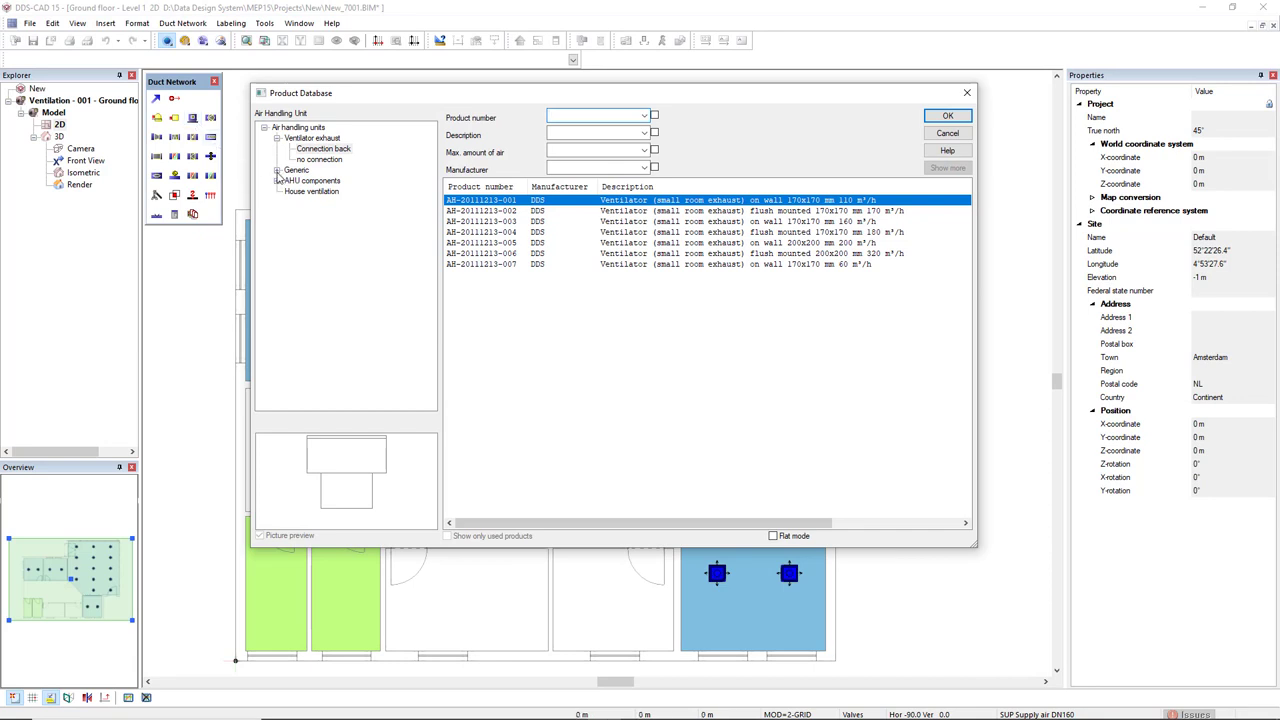
click(277, 171)
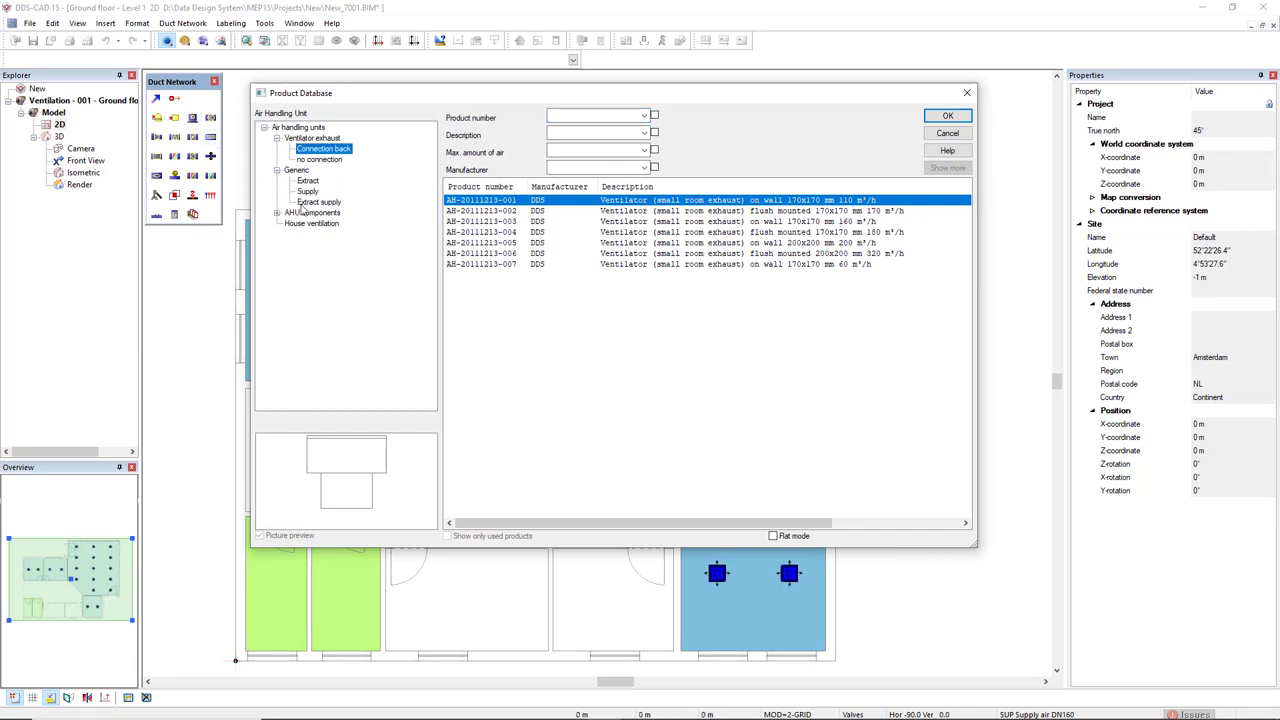
click(318, 202)
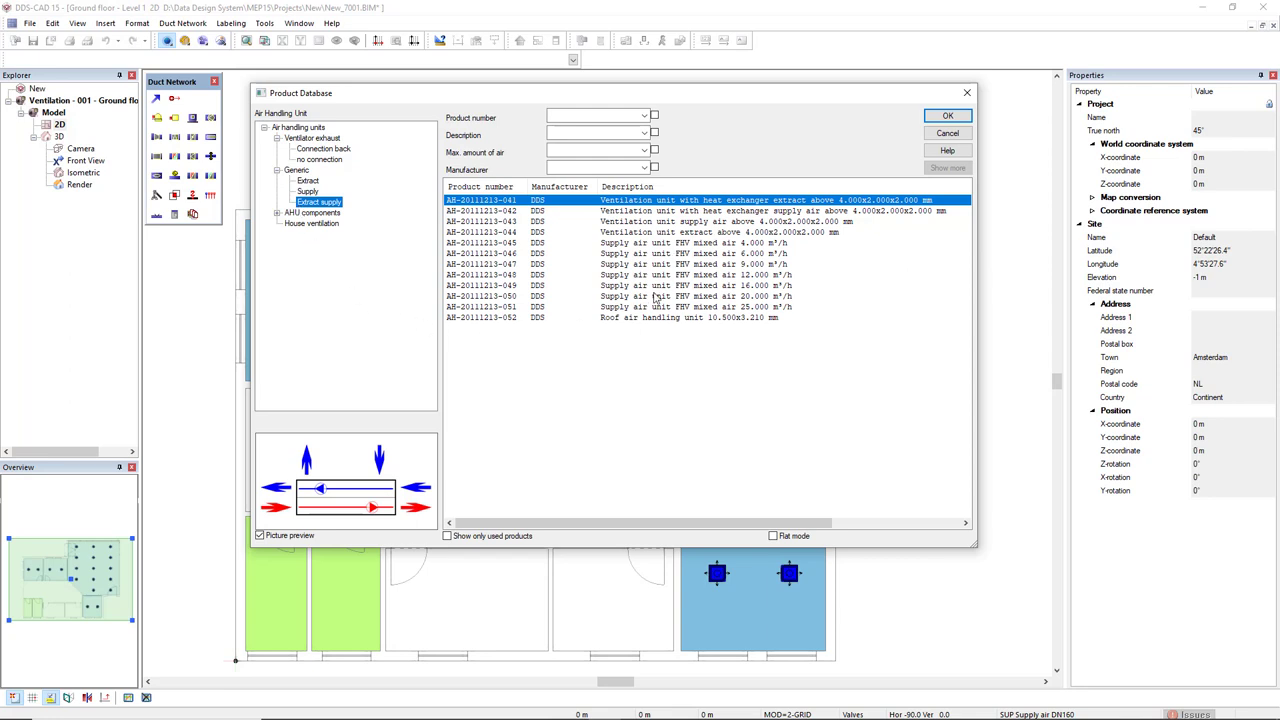
click(668, 245)
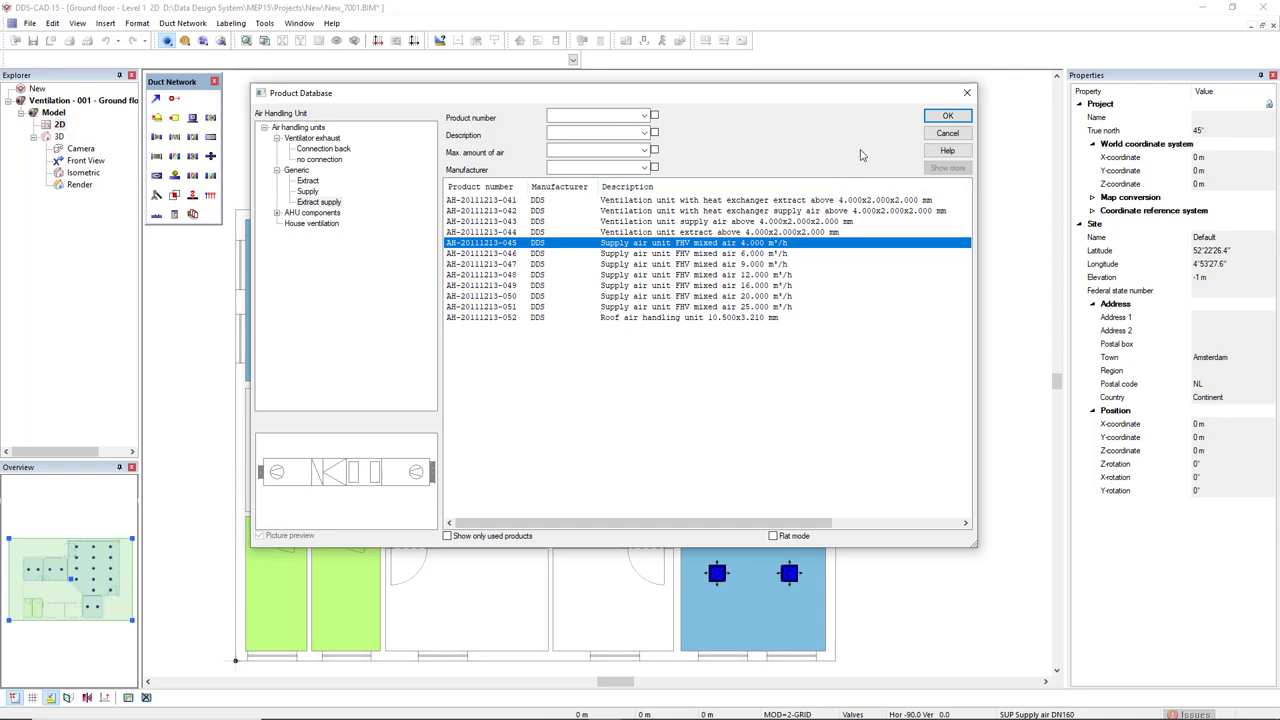
Step: Confirm the FHV mixed air 4.000 m³/h unit and move its settings window aside, keeping defaults
click(947, 117)
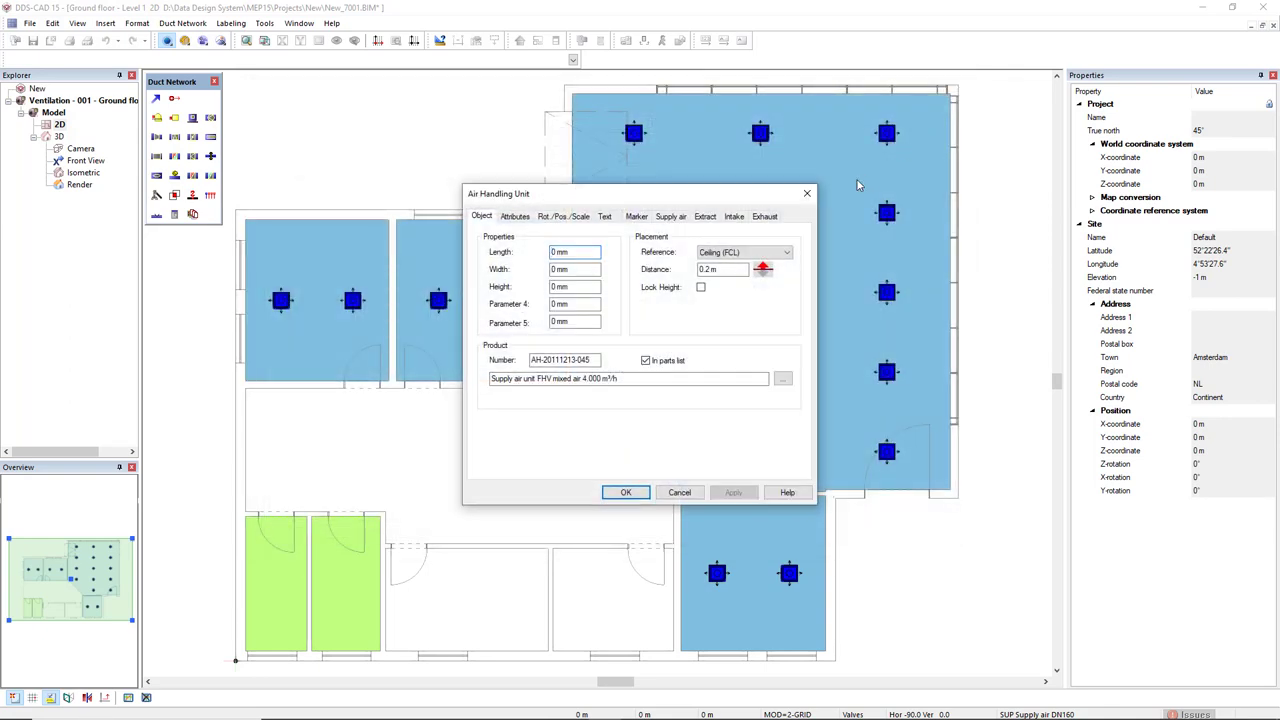
drag(641, 205, 468, 155)
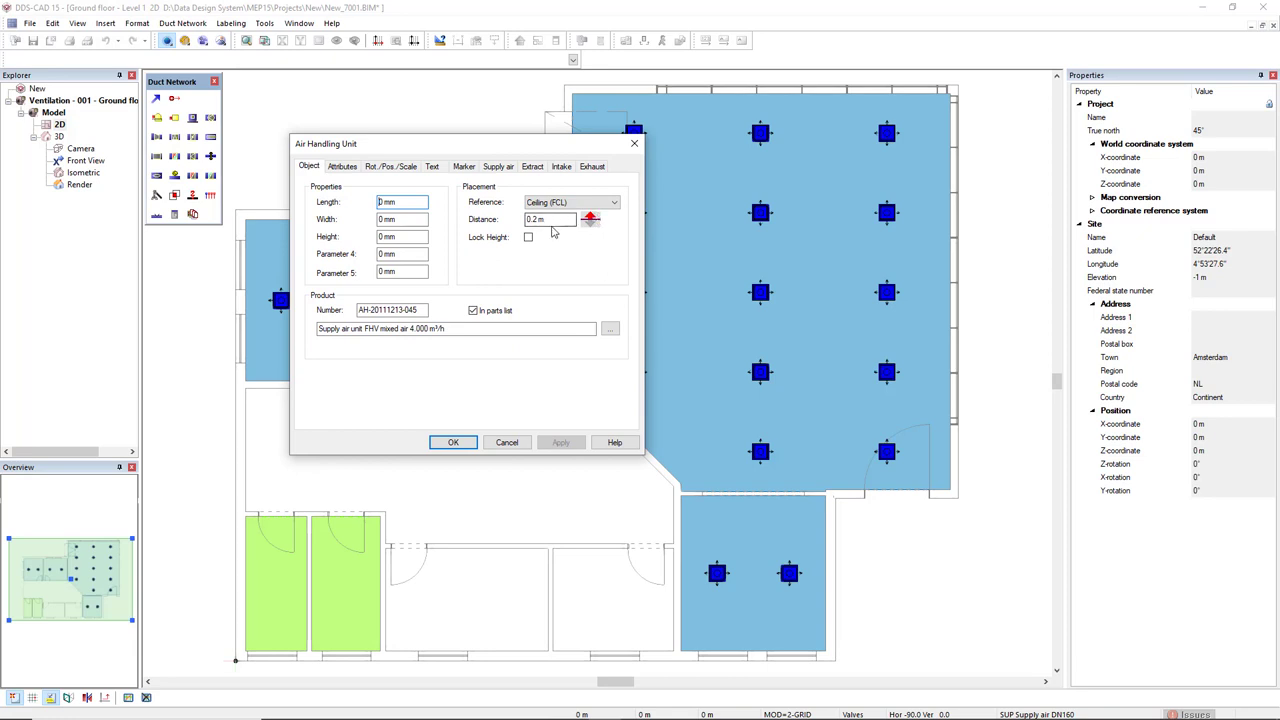
Step: Place the air handling unit horizontally in the central corridor, rotated to extend left of its insertion point
click(453, 442)
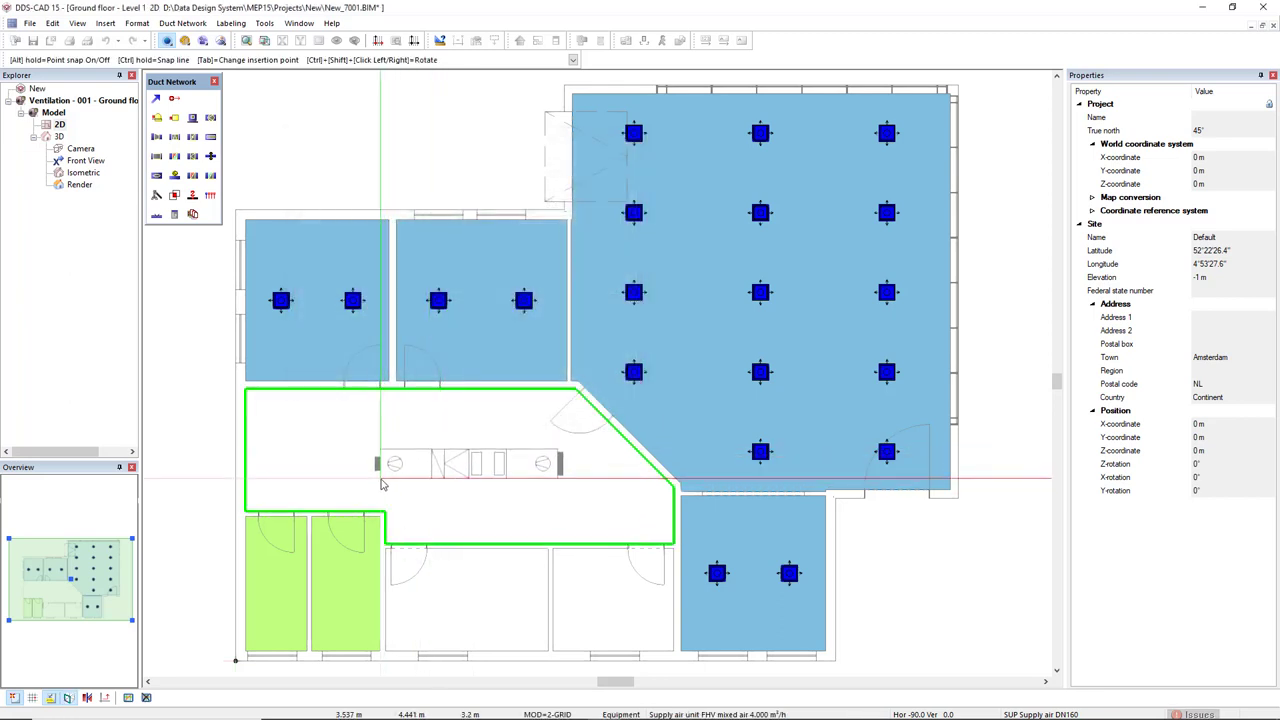
ctrl+shift+click(378, 482)
ctrl+shift+click(382, 490)
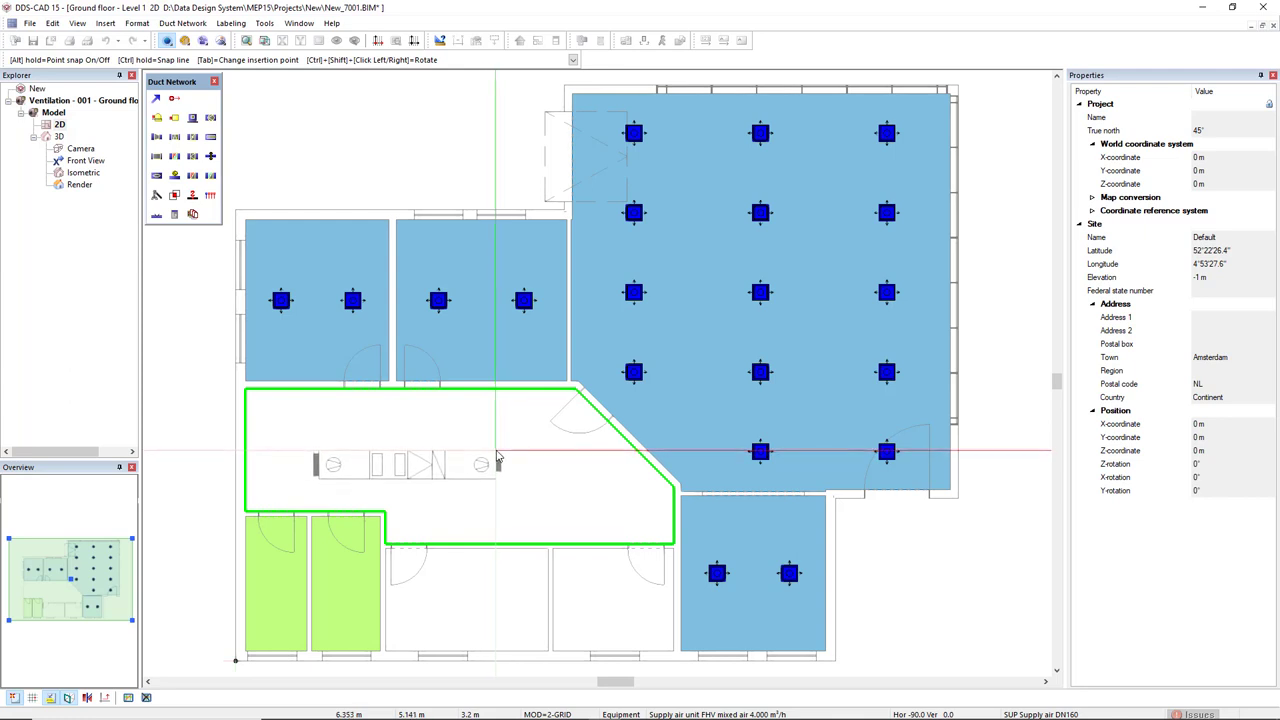
click(498, 459)
key(Escape)
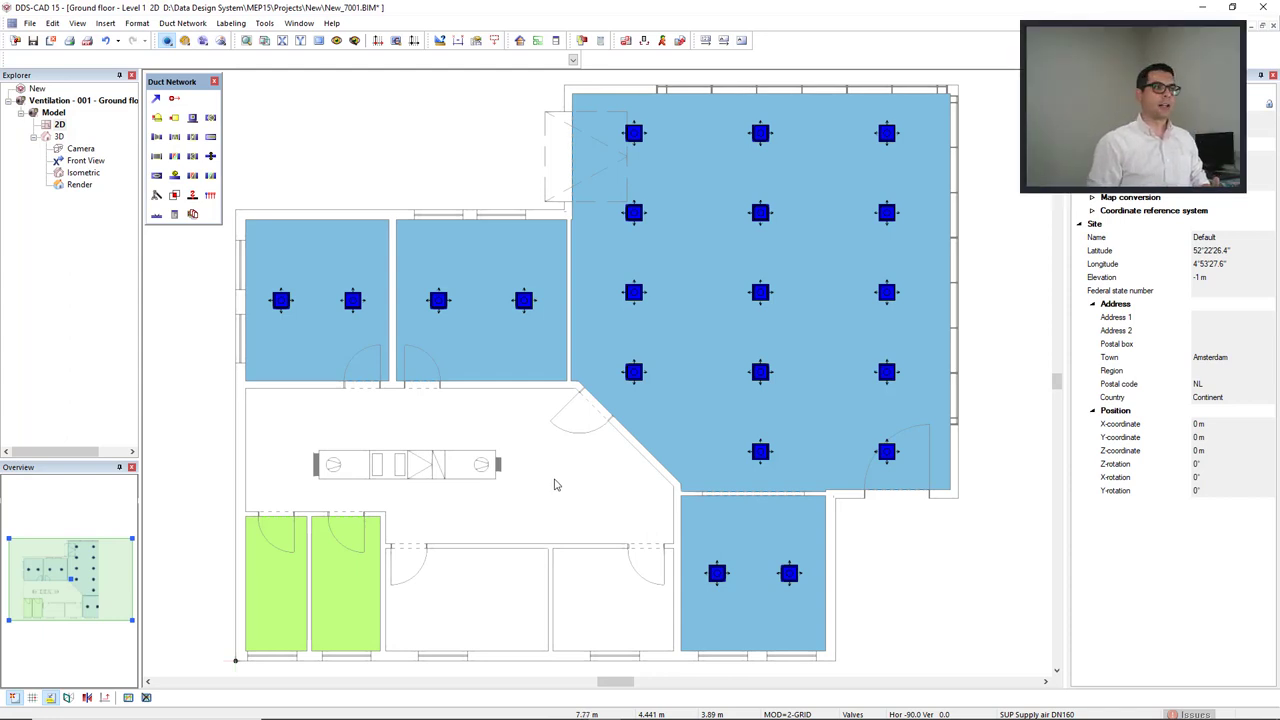
Step: Start the supply duct tool zoomed on the unit outlet, with line-weight display turned off
click(157, 100)
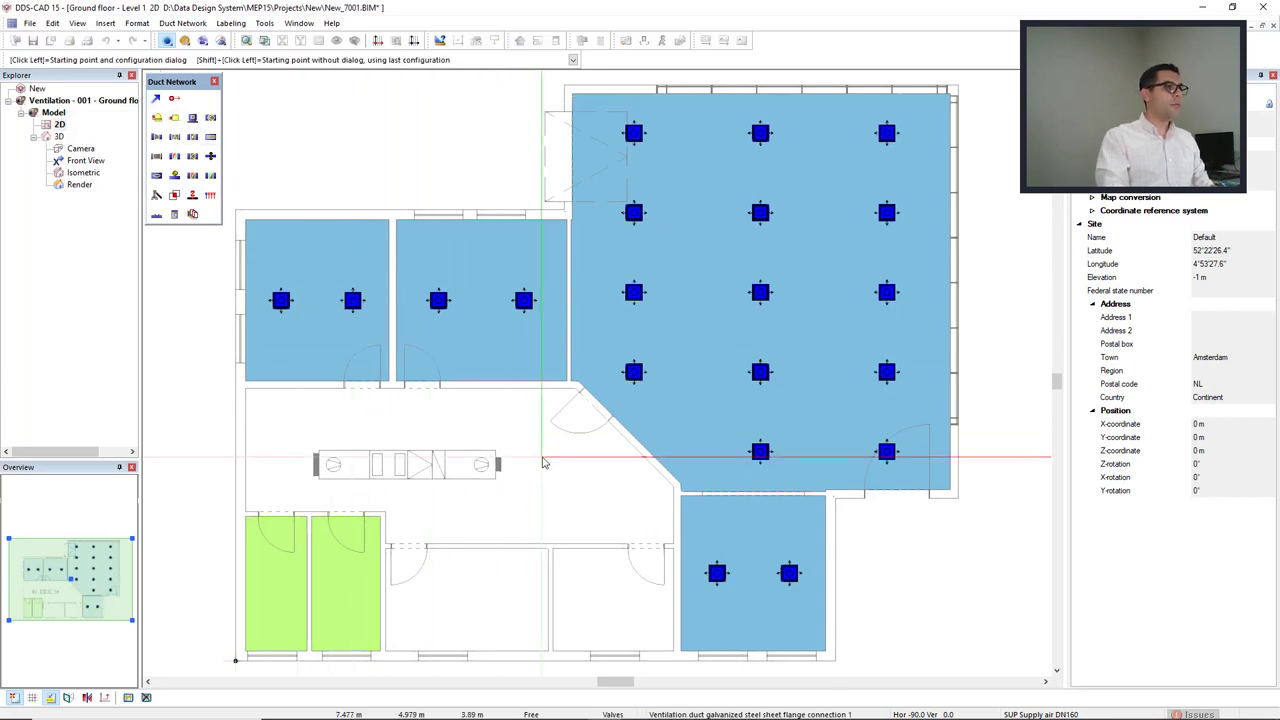
scroll(529, 483, up, 5)
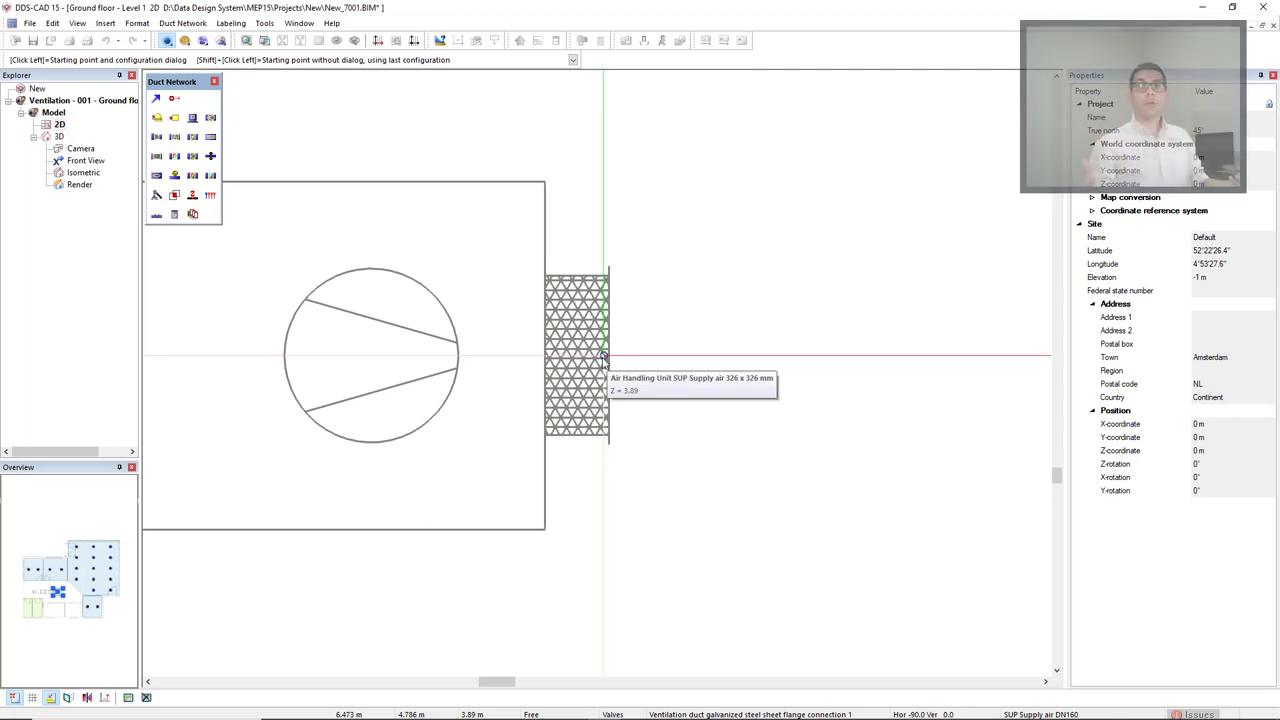
click(50, 697)
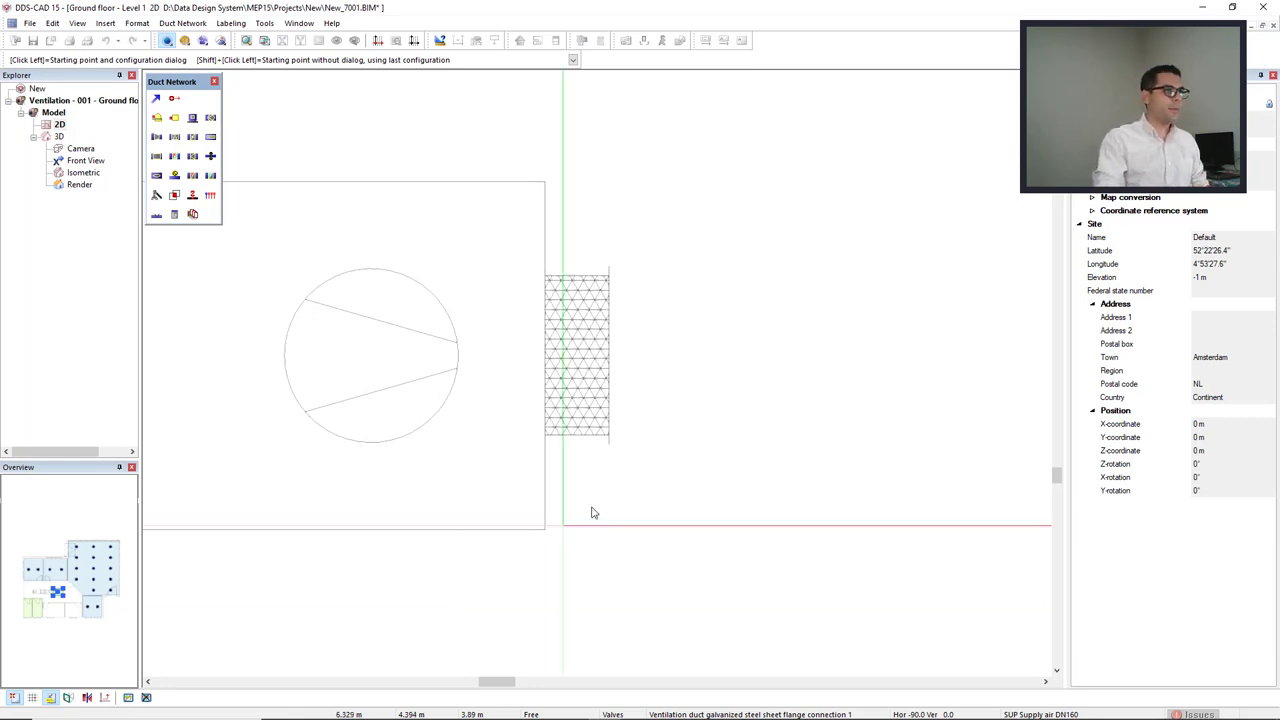
Step: Run the 326 x 326 mm supply duct east from the unit outlet to a bend
shift+click(604, 357)
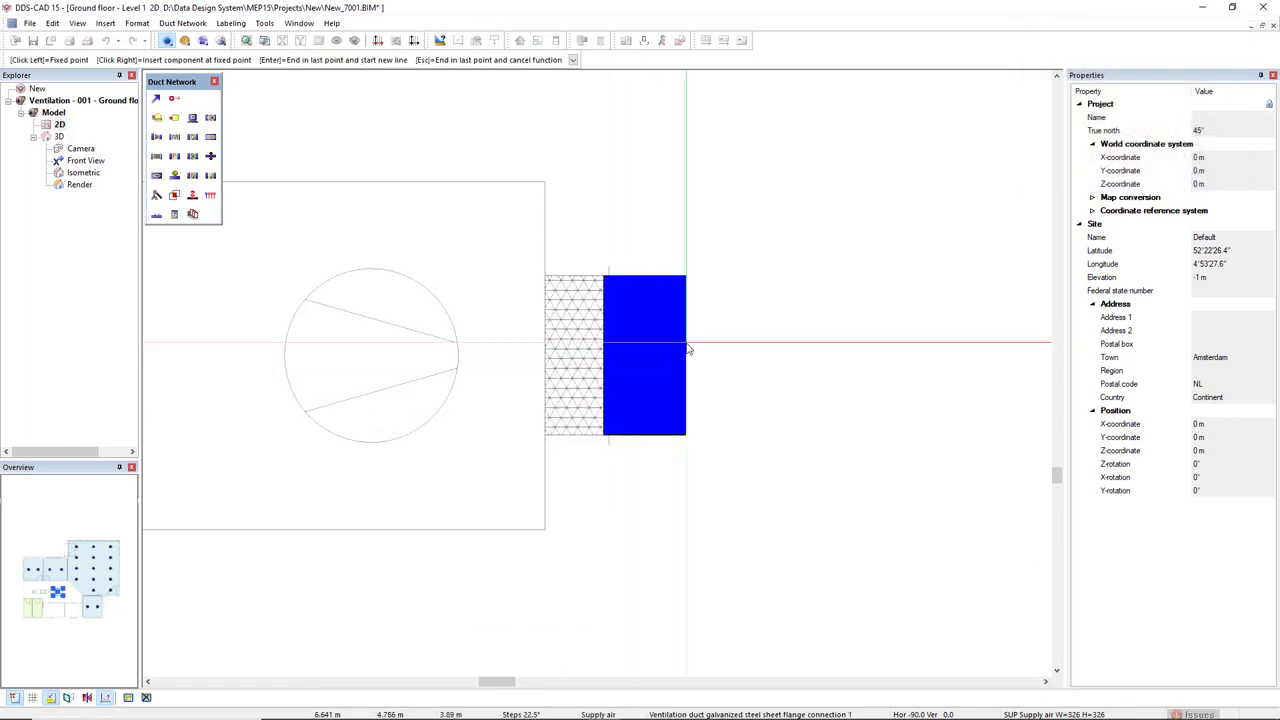
scroll(776, 349, down, 3)
scroll(776, 349, down, 5)
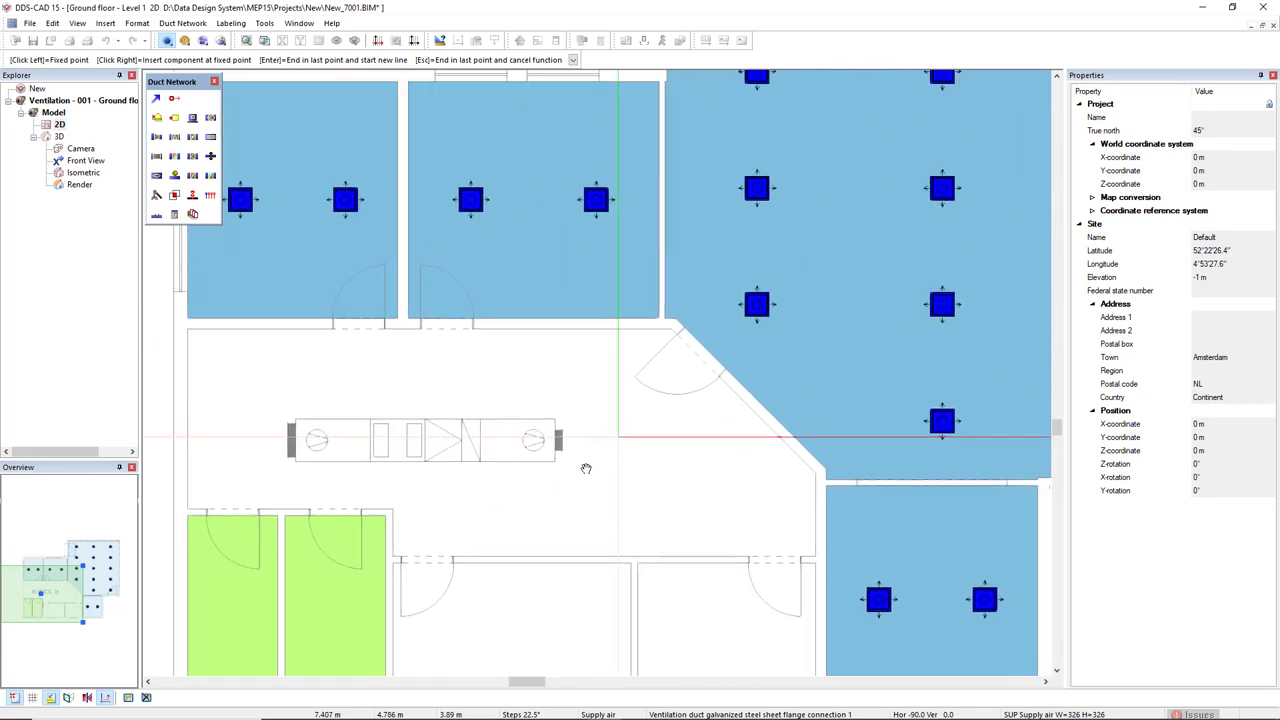
scroll(561, 501, down, 5)
scroll(520, 478, up, 4)
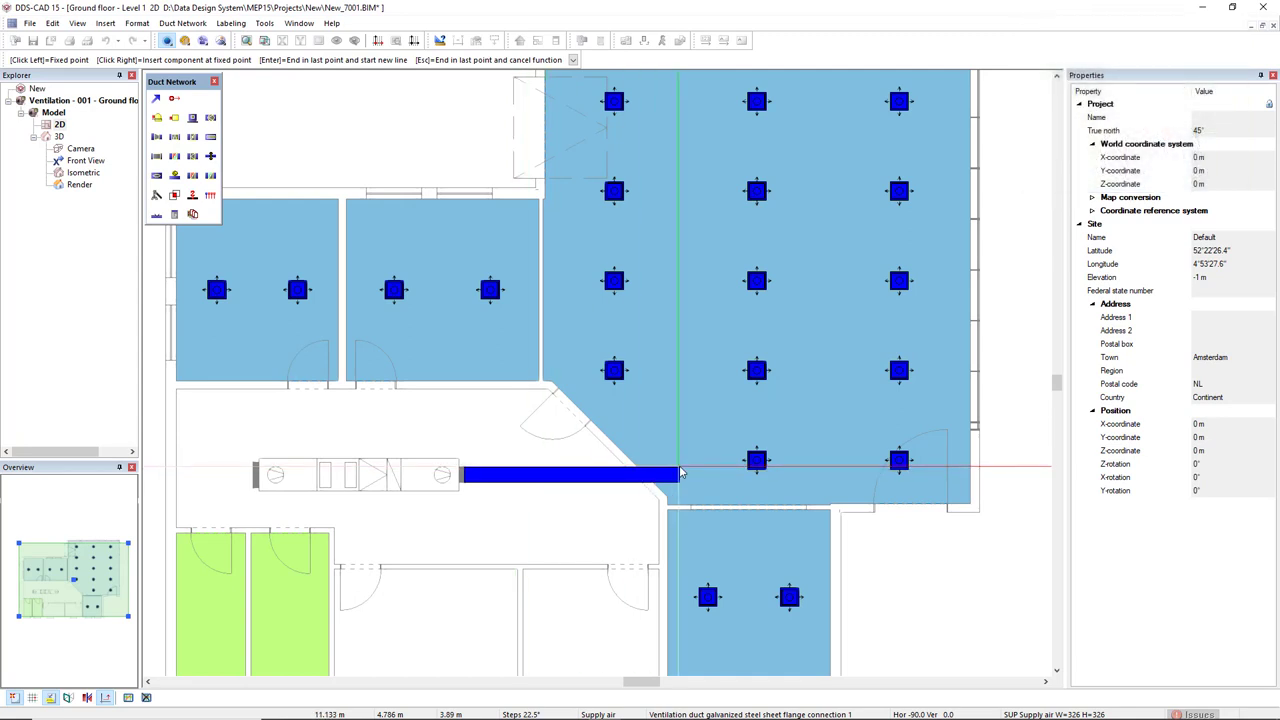
middle_drag(680, 473, 608, 507)
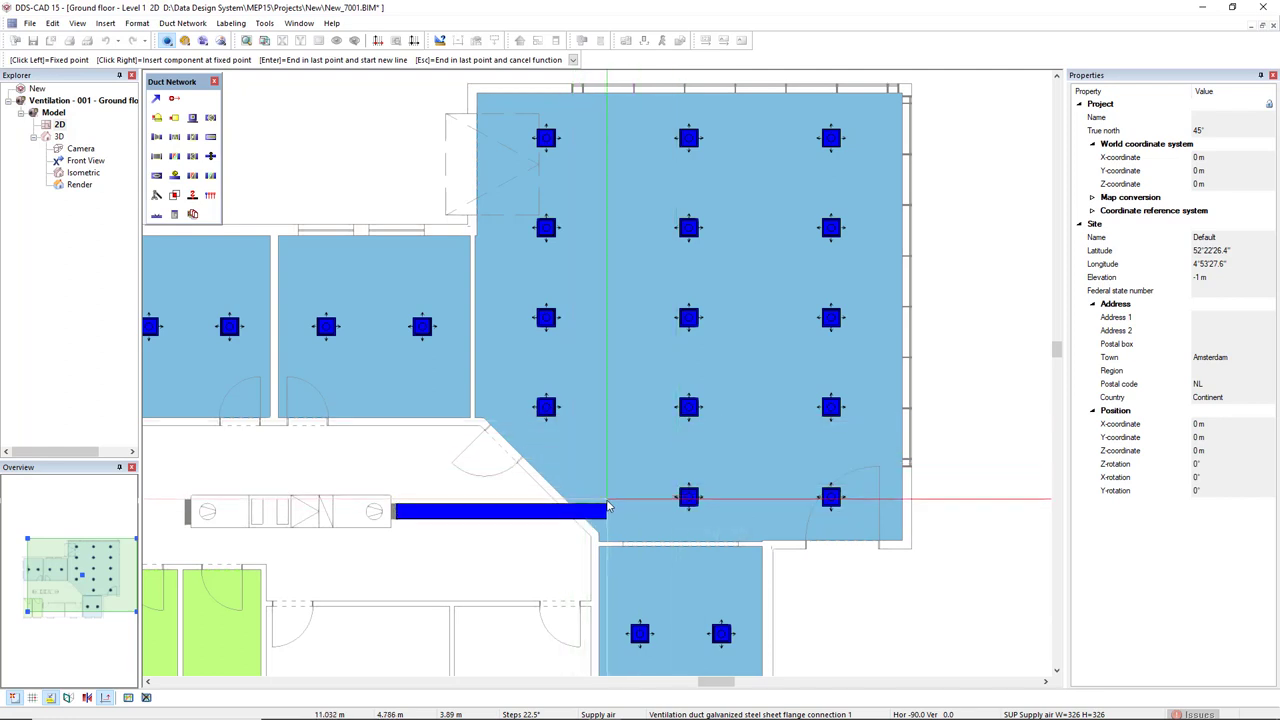
click(607, 507)
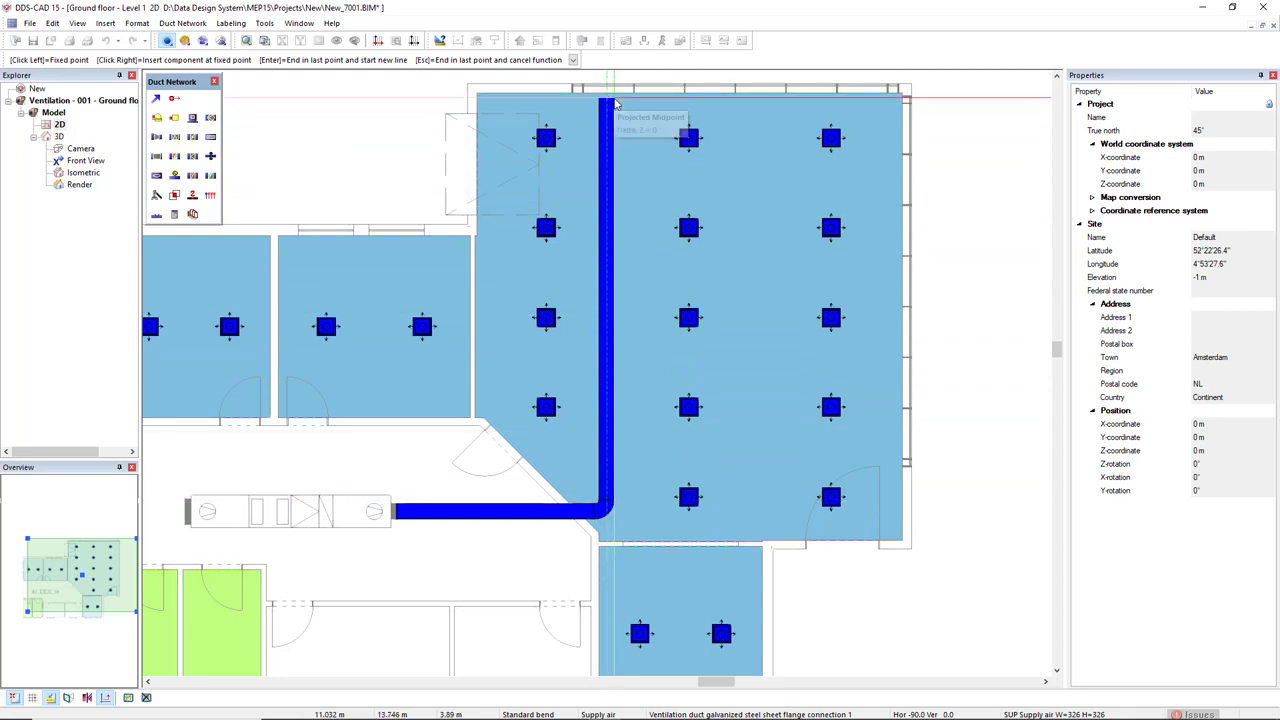
Step: Extend the duct north to the room's top and finish it with an angled end cap
click(616, 102)
right_click(615, 103)
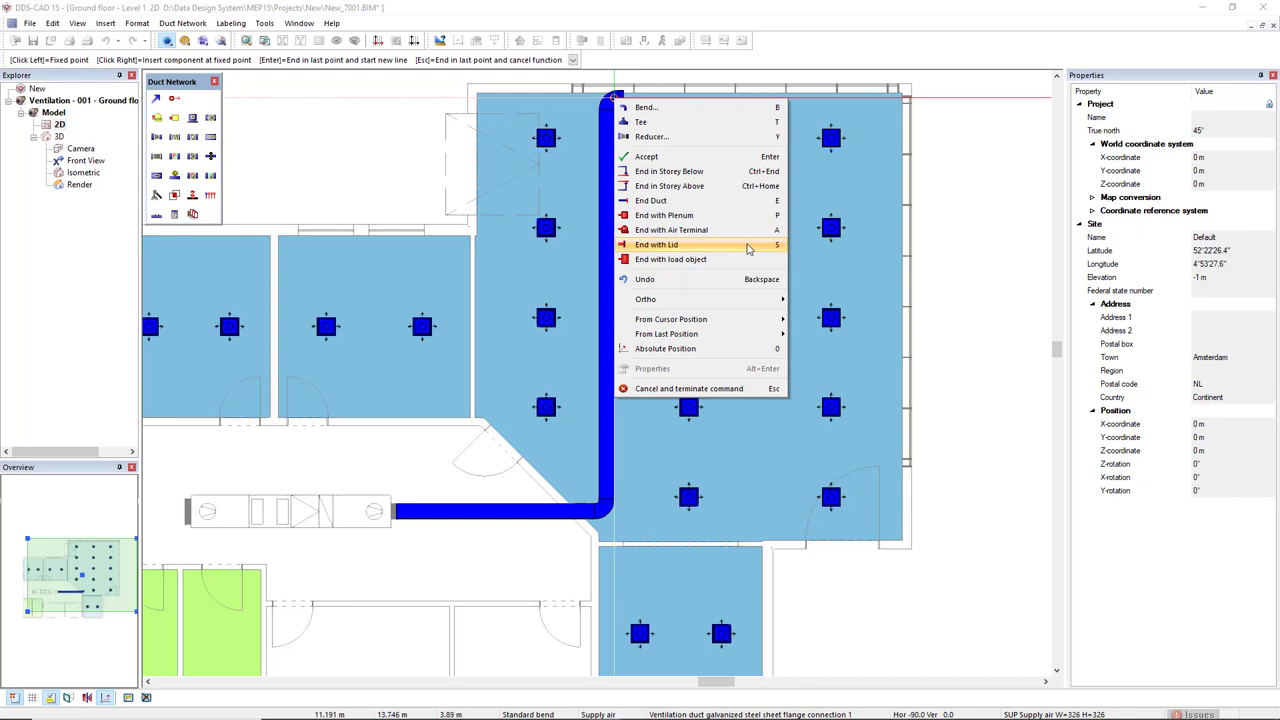
click(747, 248)
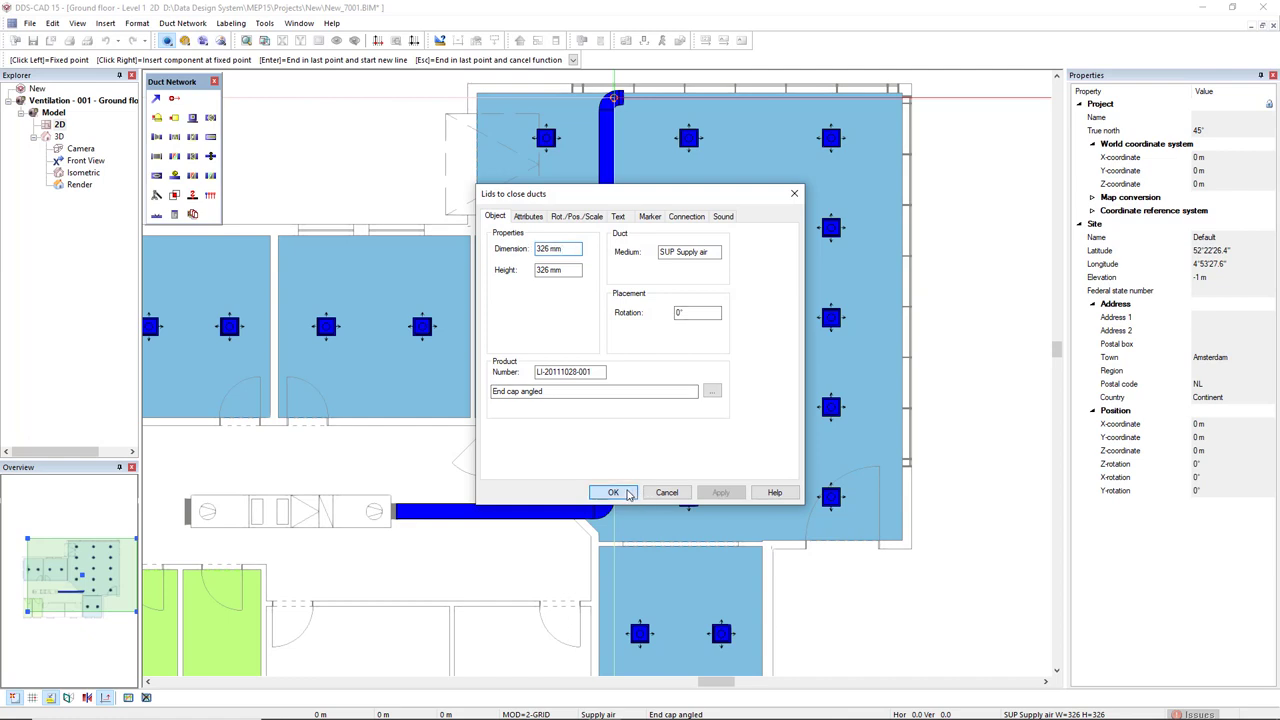
click(627, 493)
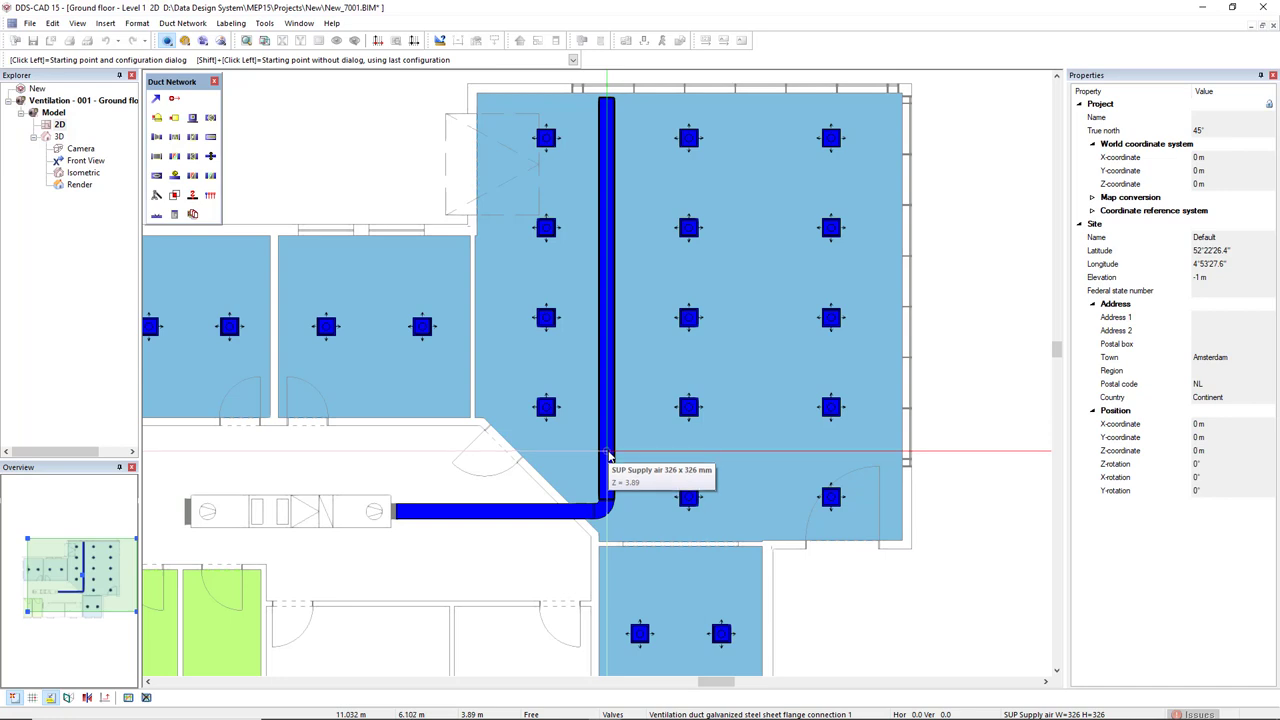
Step: Add a rectangular collar-saddle tee, product TPRE999, on the vertical supply duct
click(609, 456)
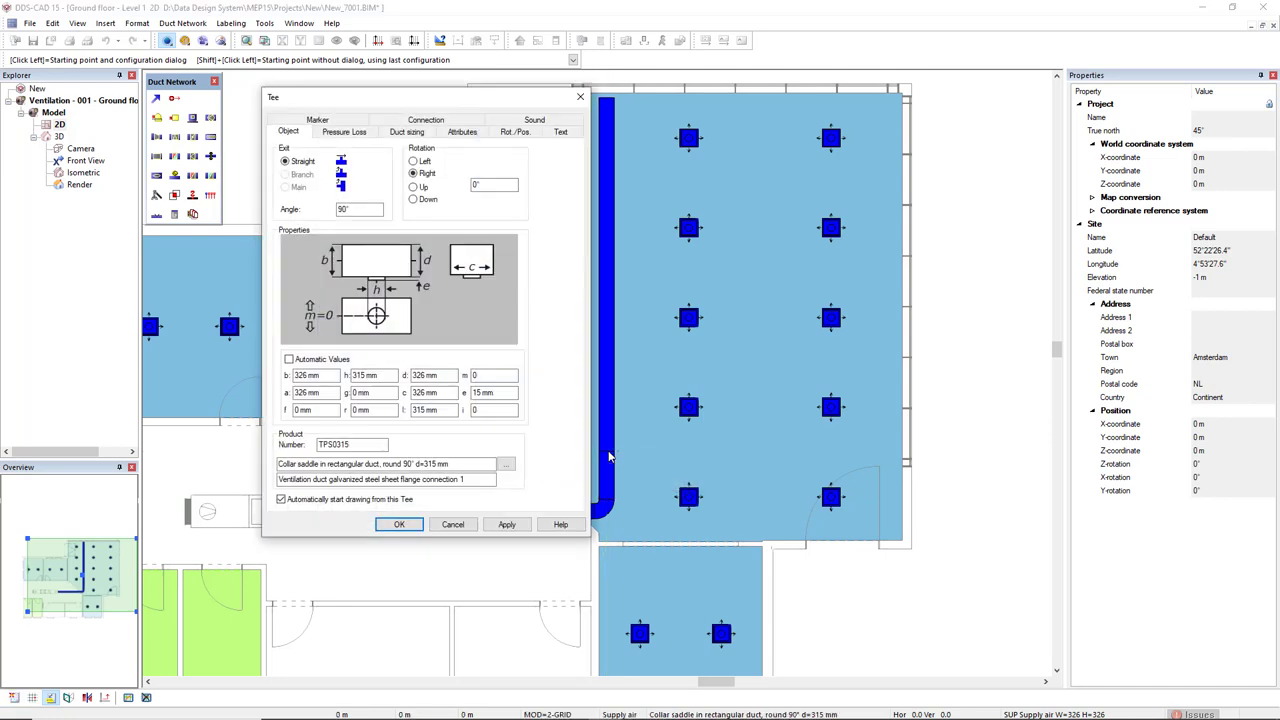
drag(336, 103, 299, 100)
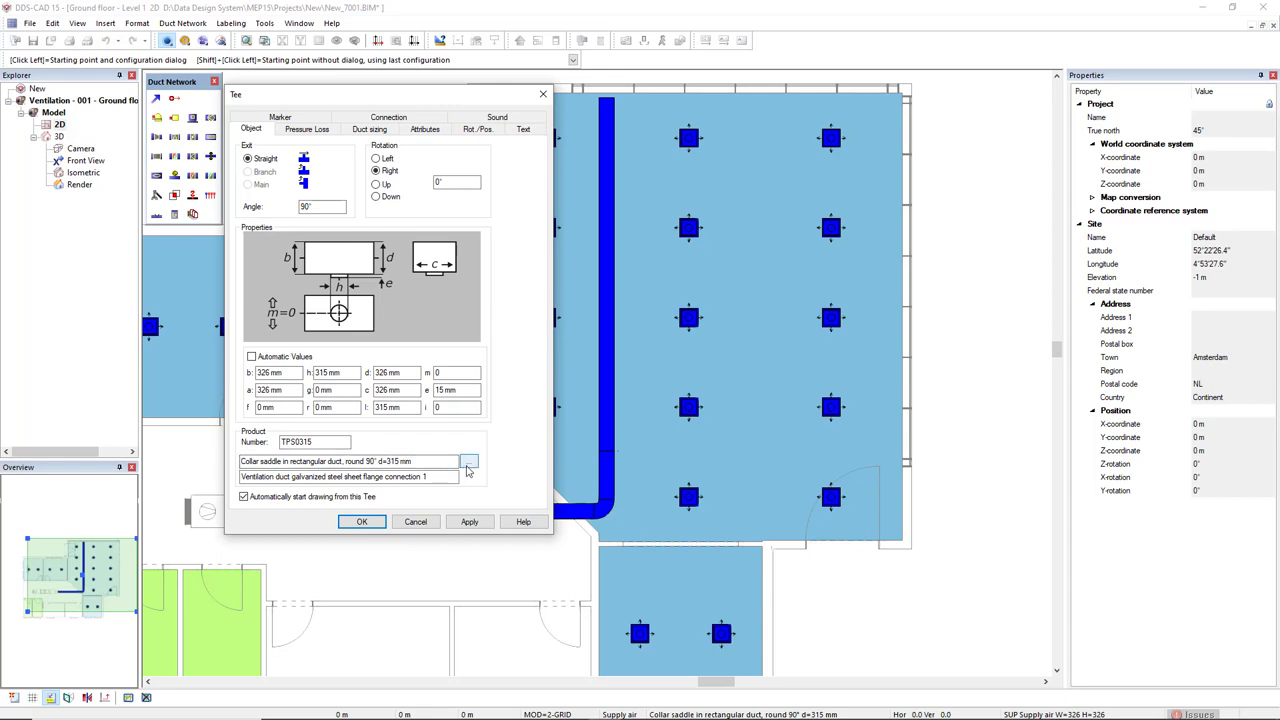
click(467, 465)
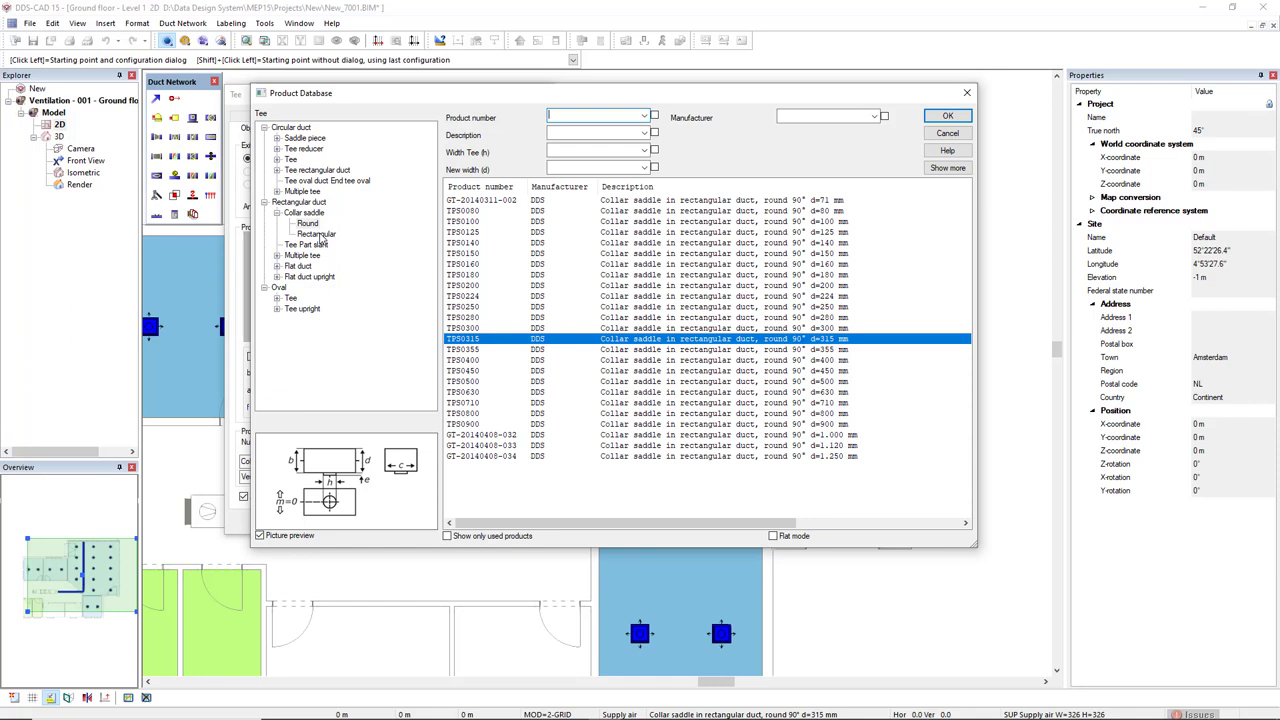
click(320, 235)
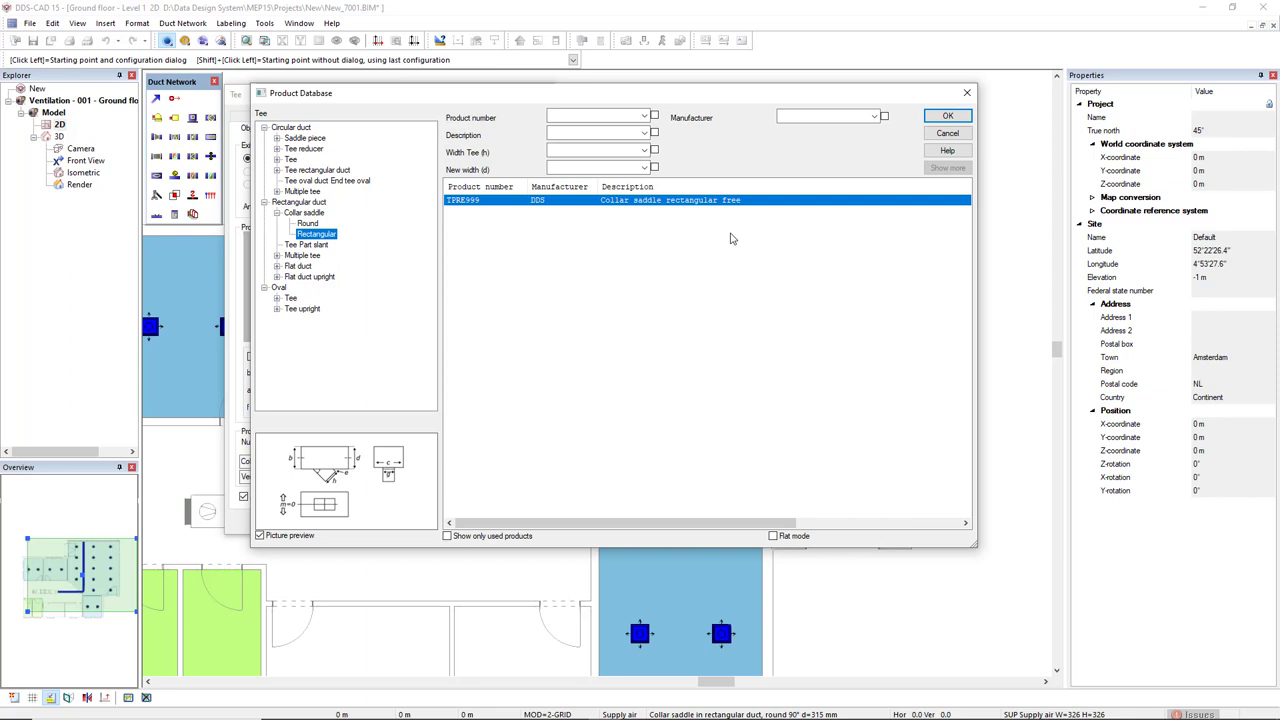
click(947, 116)
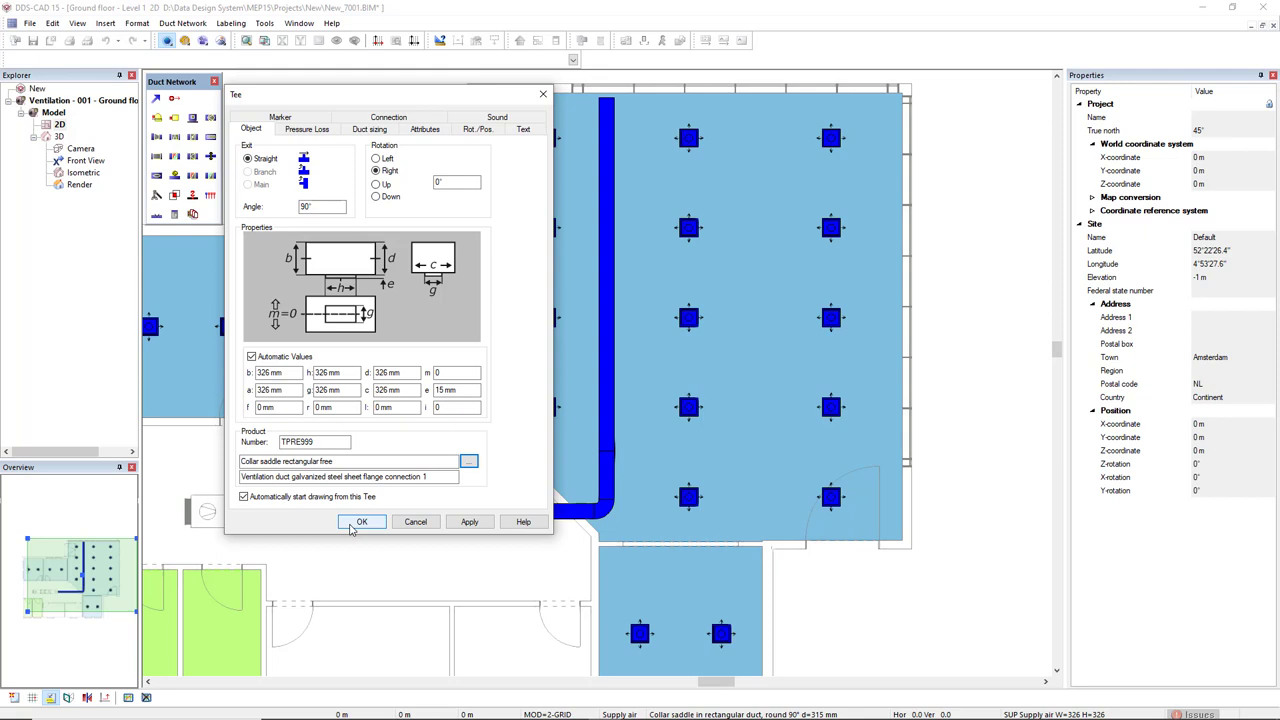
Step: Draw the 326 mm branch east from the tee to the right-hand wall and close it with a lid
click(352, 526)
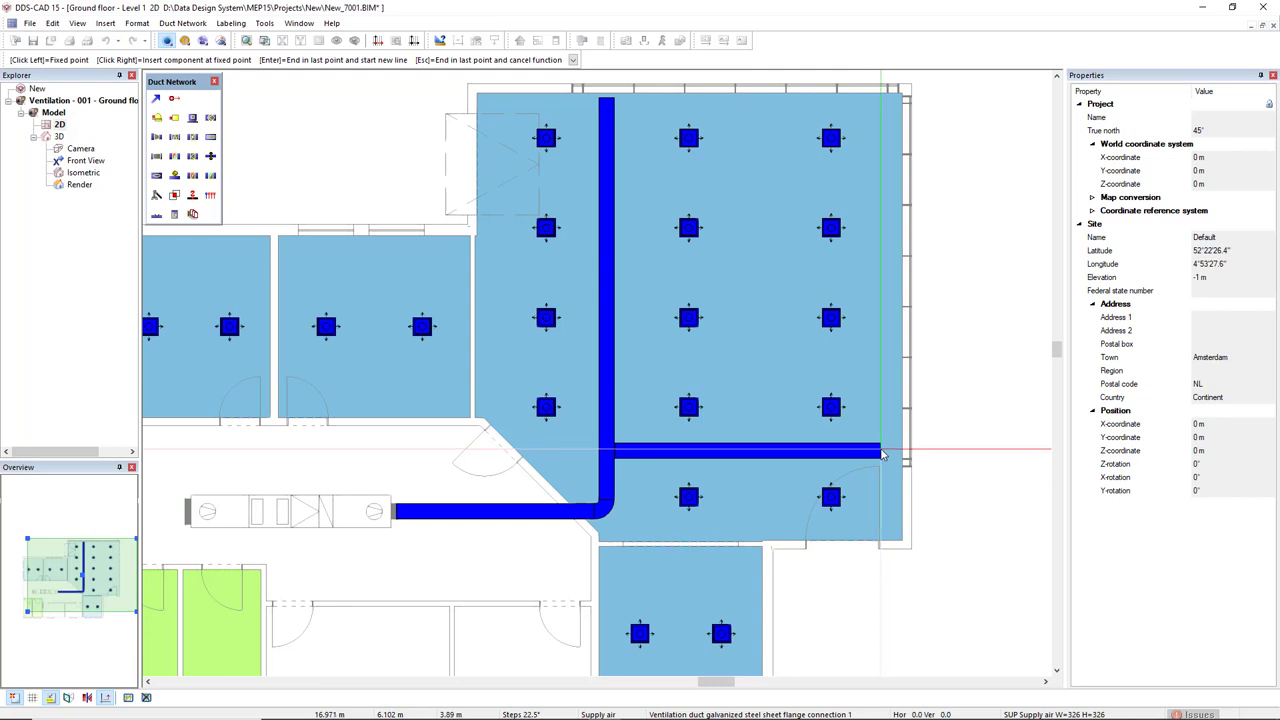
click(882, 455)
right_click(882, 455)
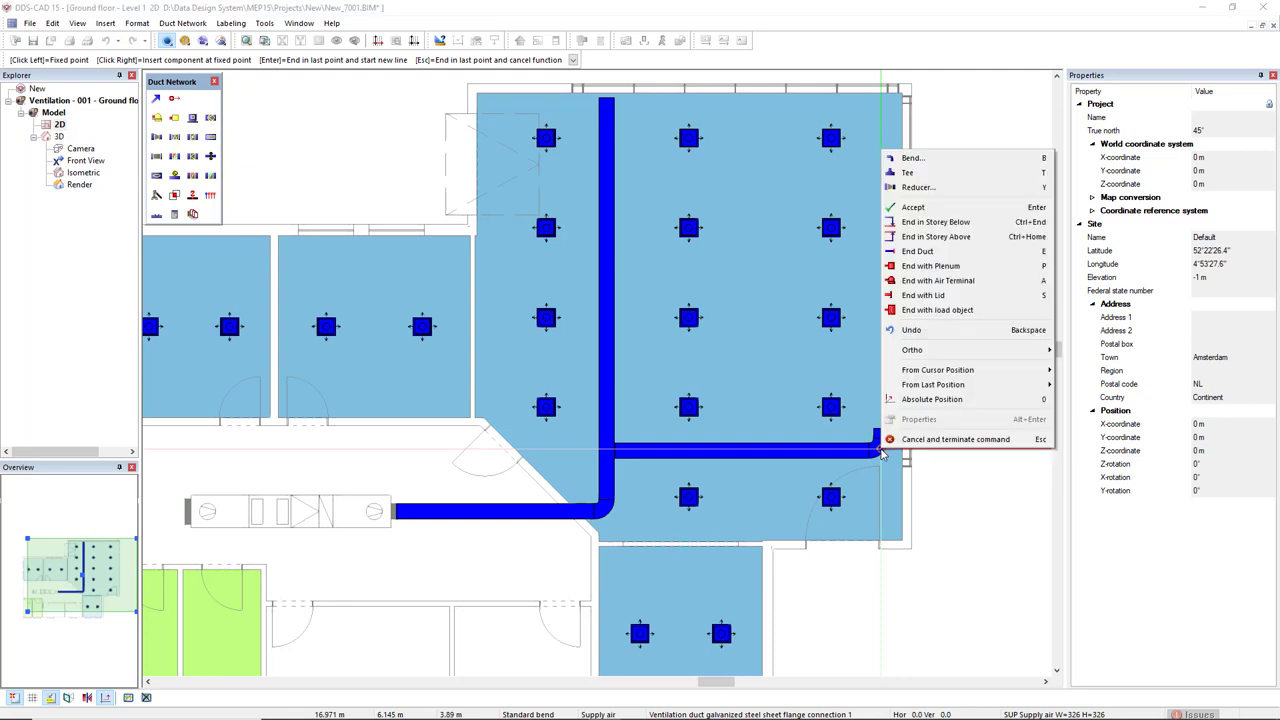
click(928, 296)
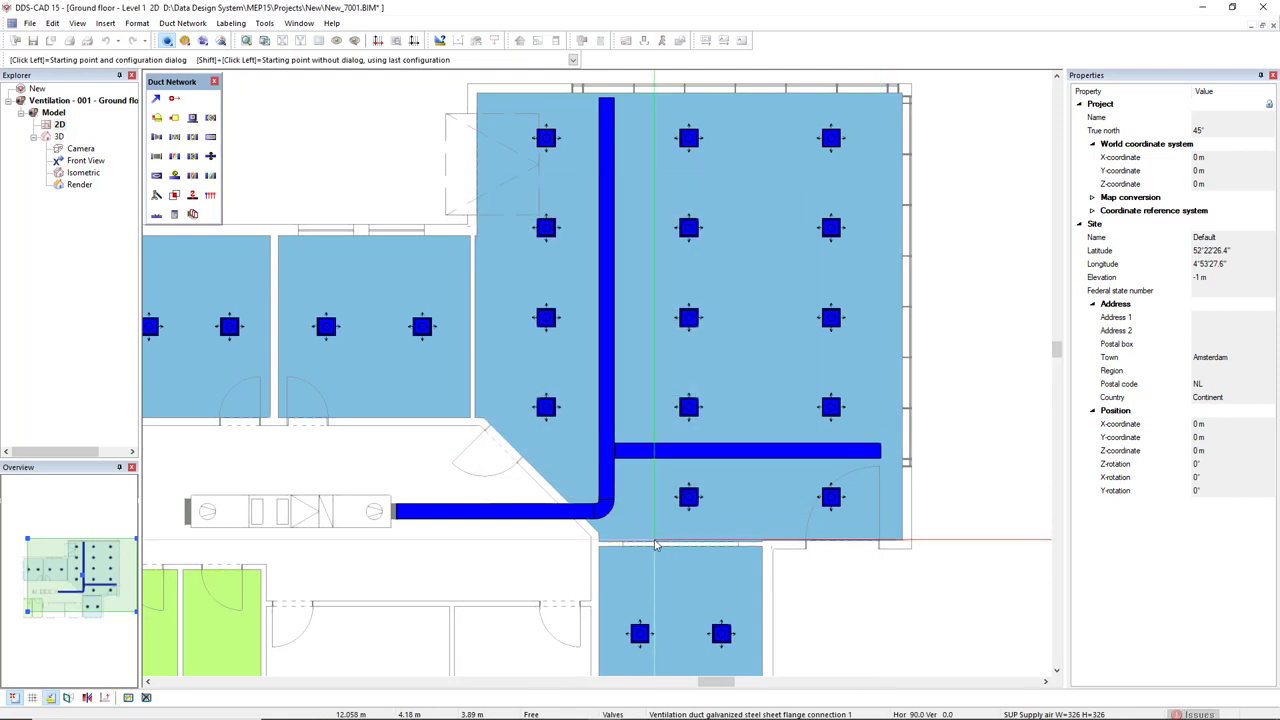
key(Escape)
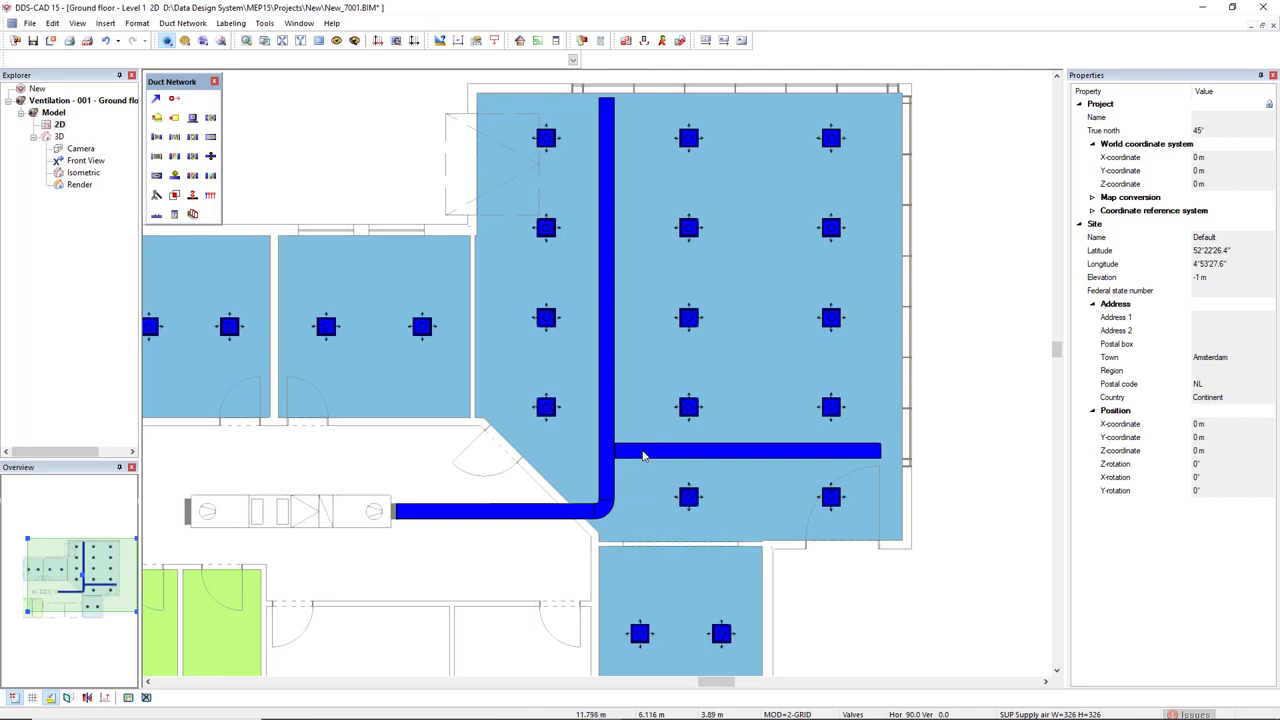
Step: Set up Repeat Branch on the new branch using 'Insert in existing net same twist'
click(643, 456)
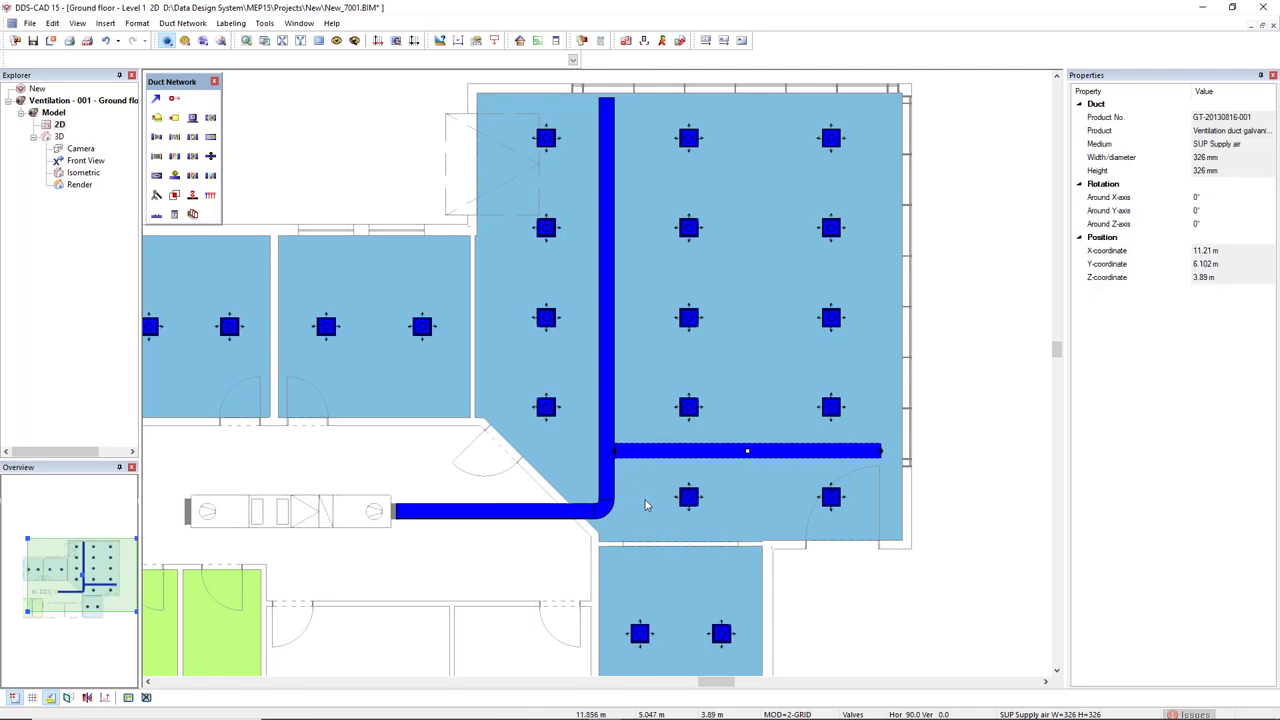
click(210, 197)
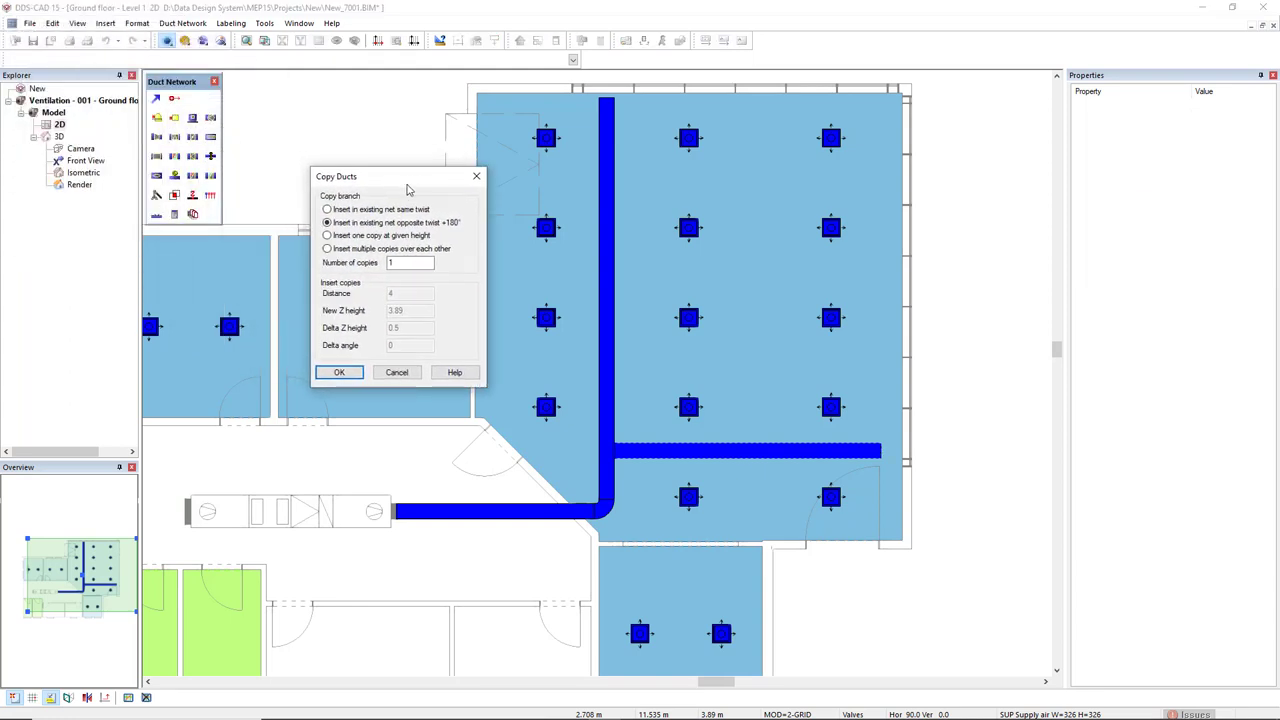
click(347, 211)
click(358, 372)
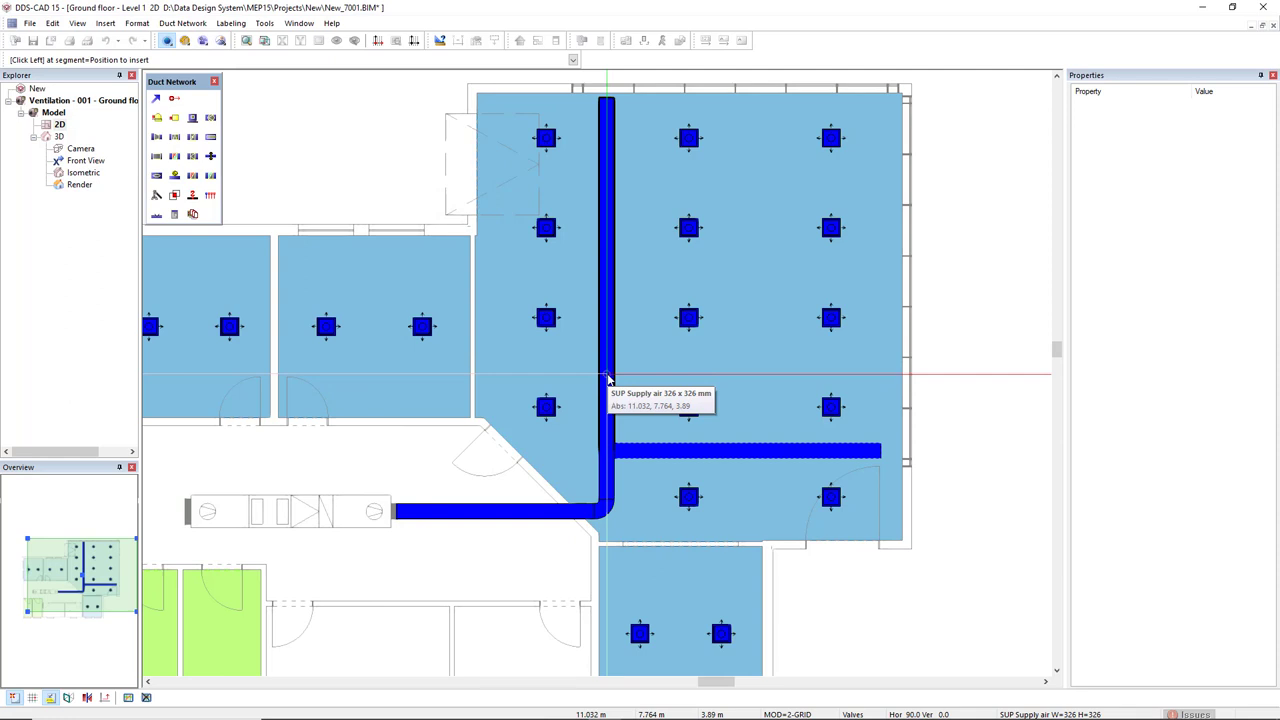
Step: Insert four branch copies at points up the vertical duct
click(607, 376)
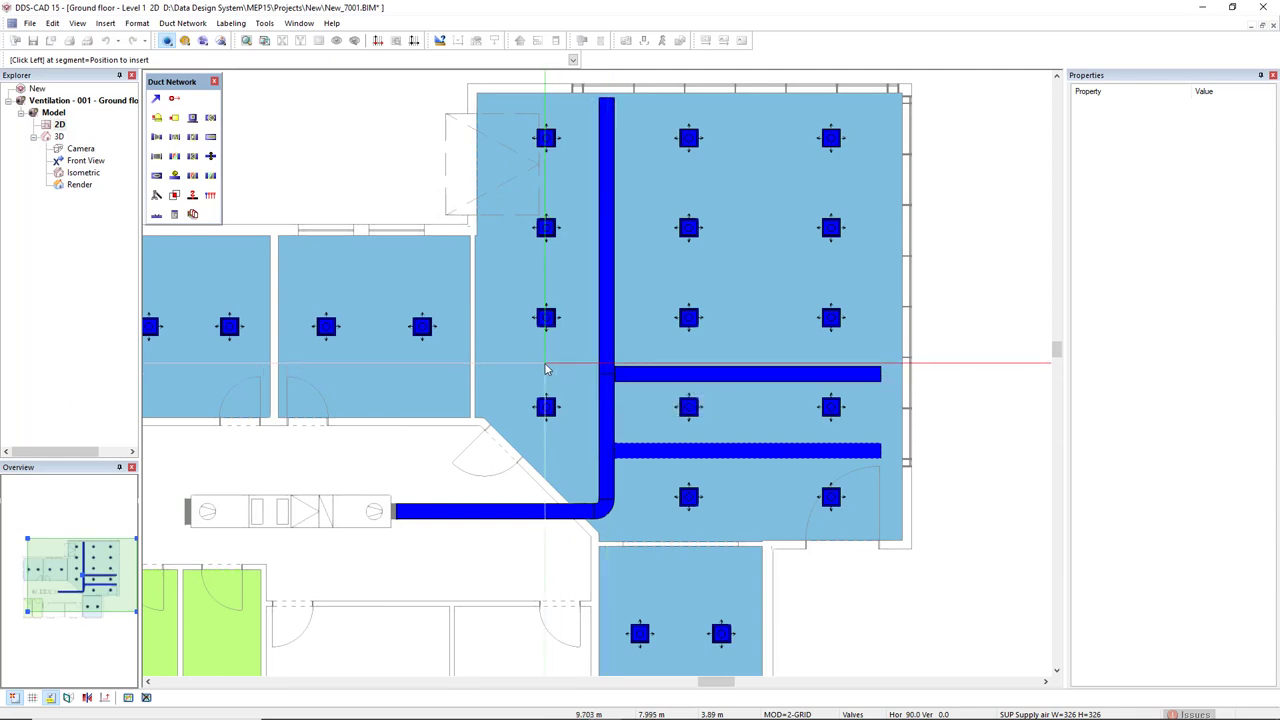
click(604, 290)
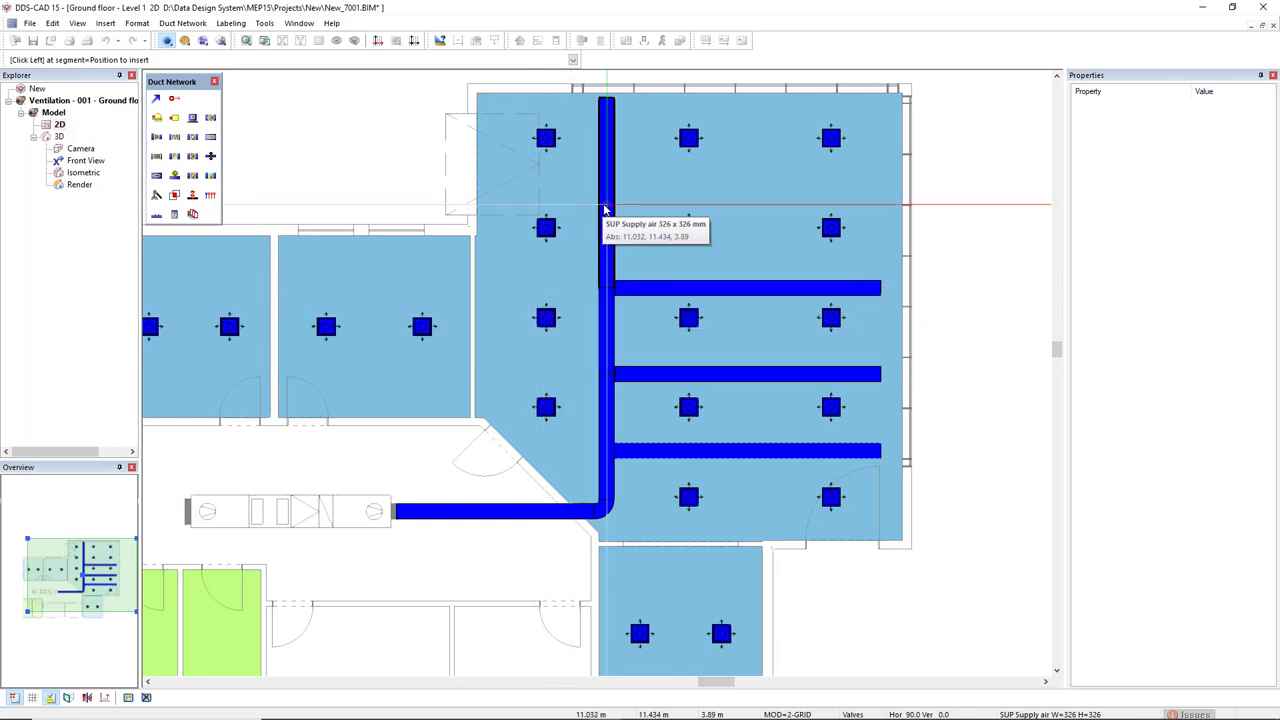
click(605, 206)
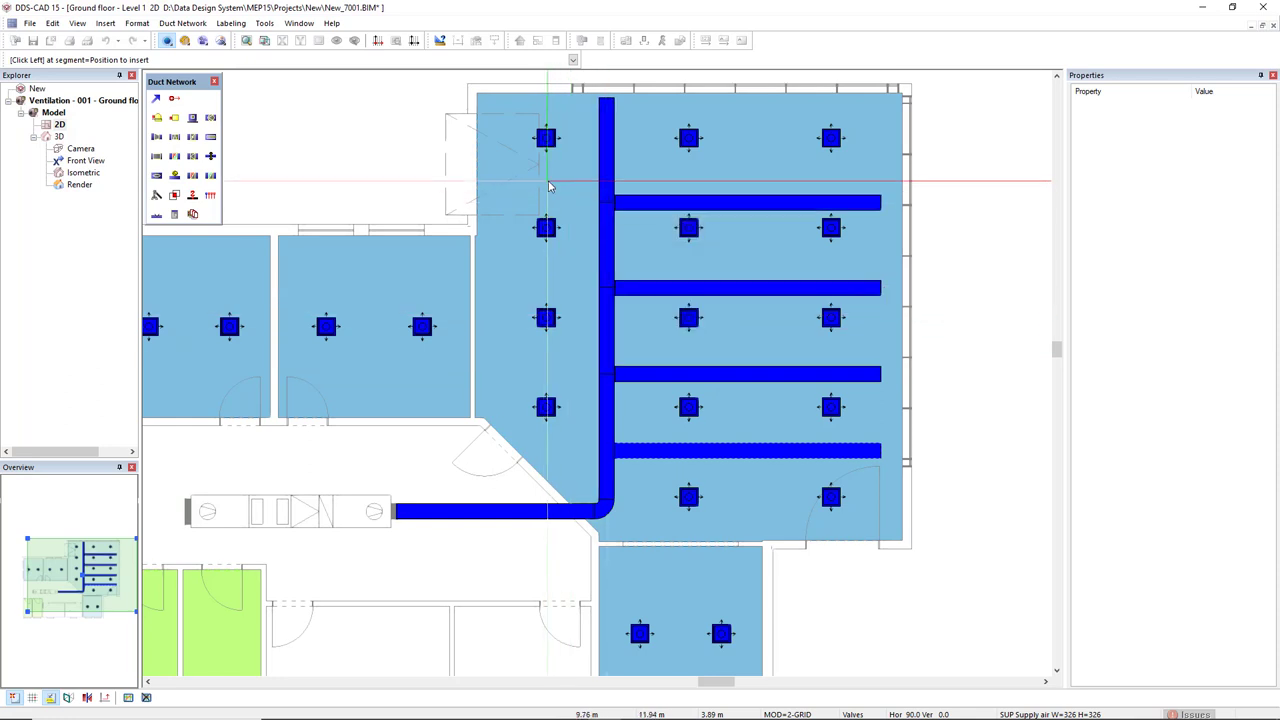
click(606, 112)
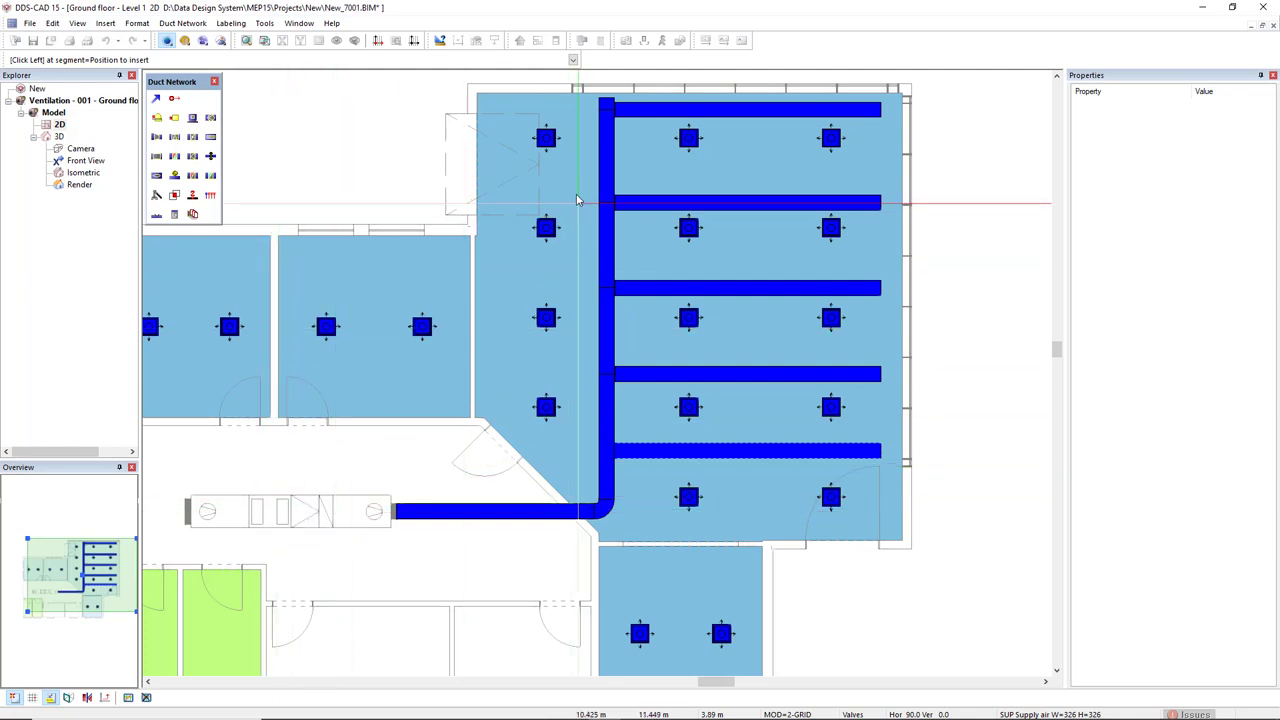
Step: Zoom into a junction and move its collar-saddle tee to a new point on the vertical duct
key(Escape)
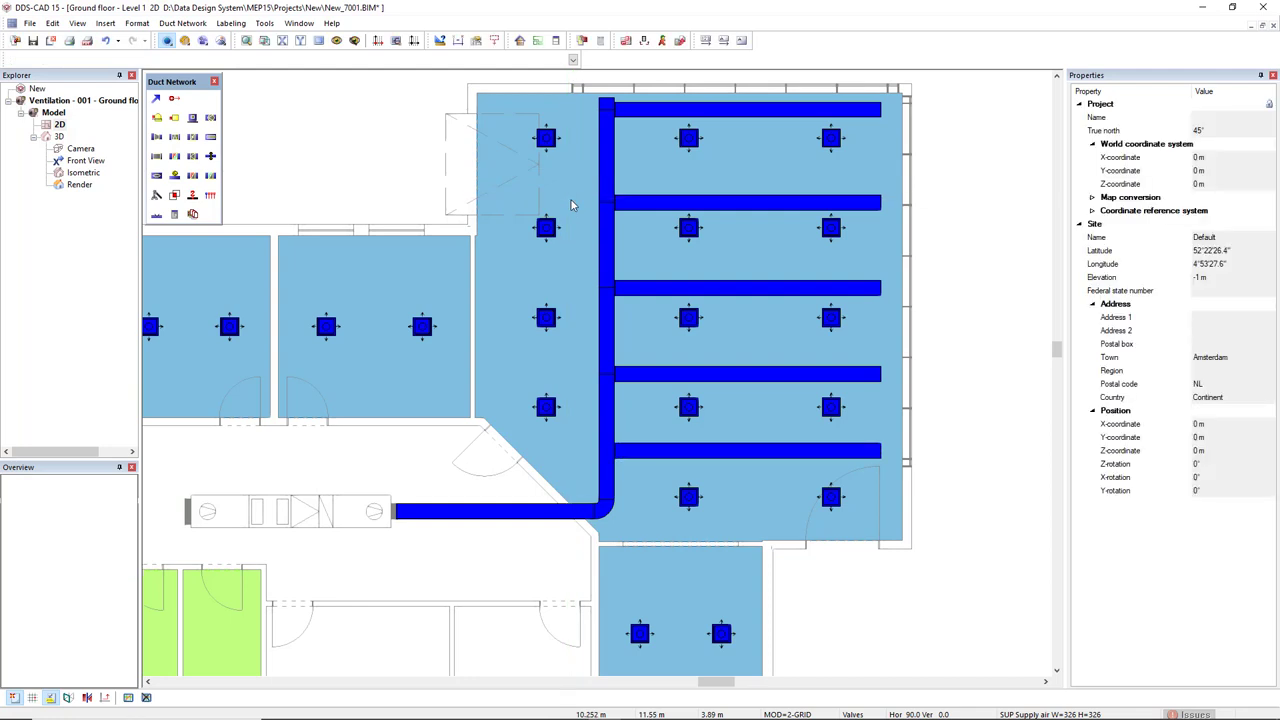
drag(566, 162, 660, 238)
click(629, 380)
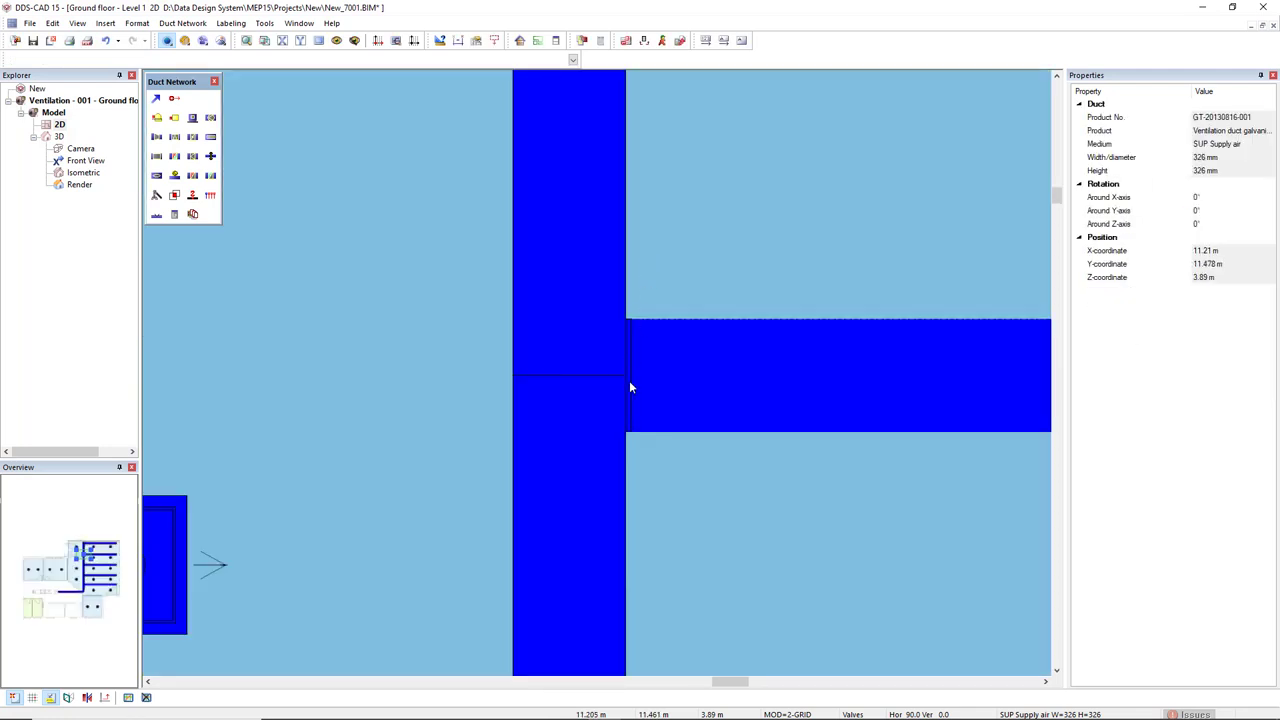
click(627, 382)
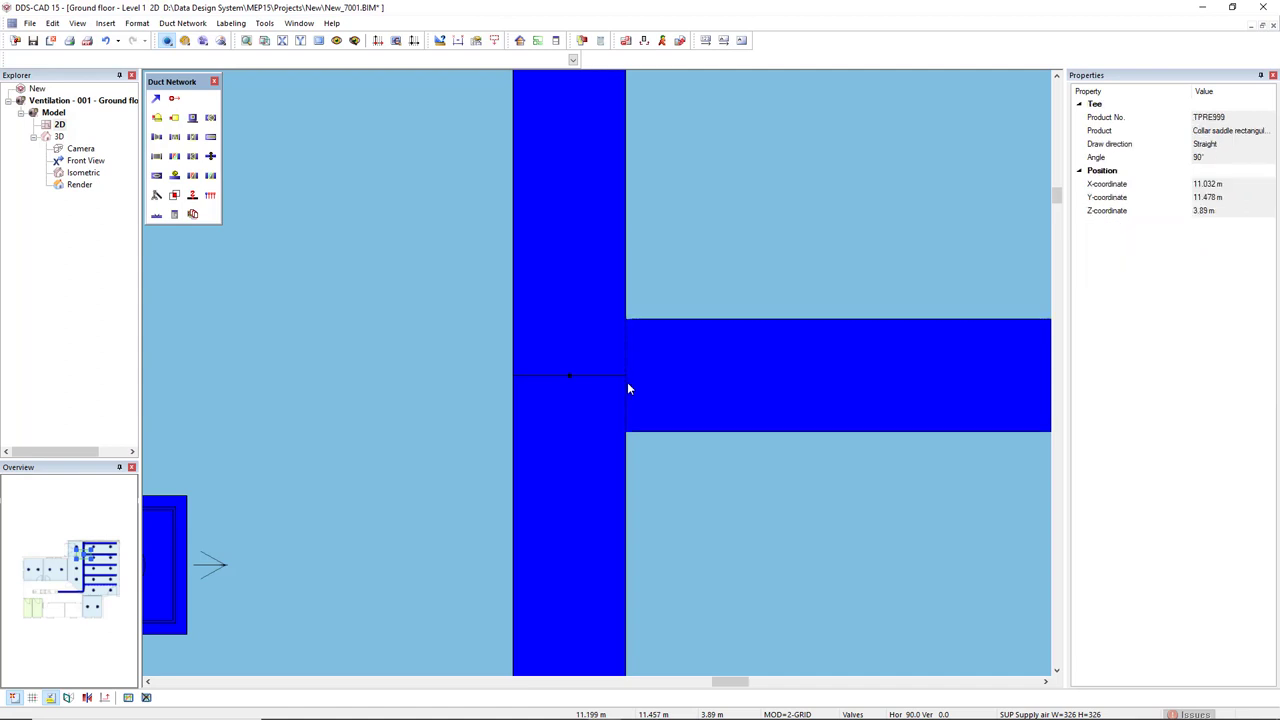
click(571, 381)
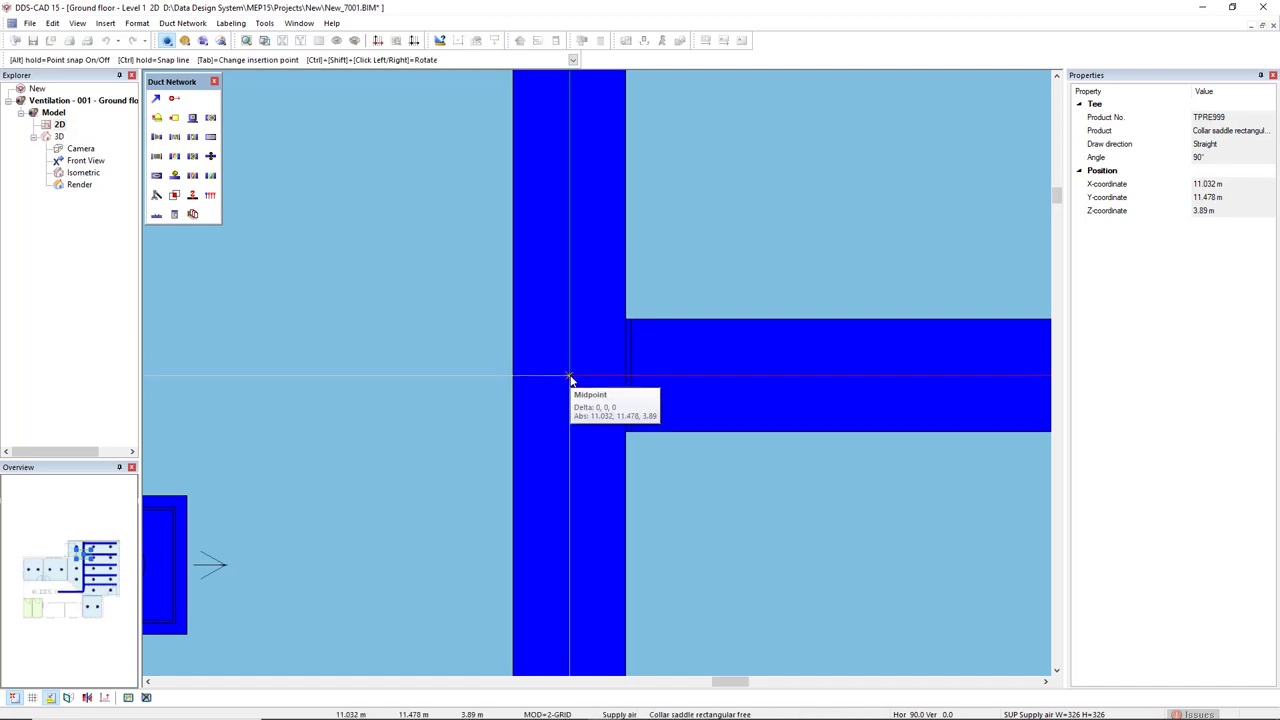
scroll(571, 378, down, 2)
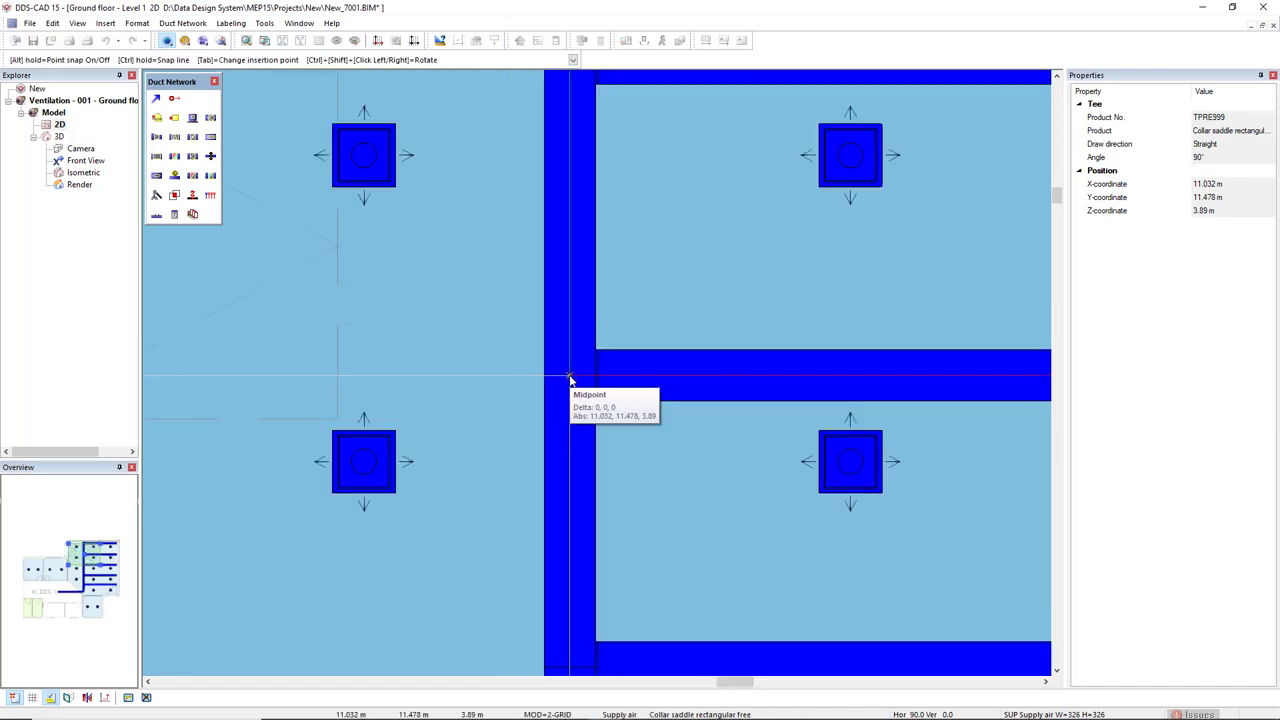
click(575, 310)
Step: Reposition another branch tee along the vertical duct and deselect it
scroll(568, 312, down, 2)
scroll(590, 270, down, 1)
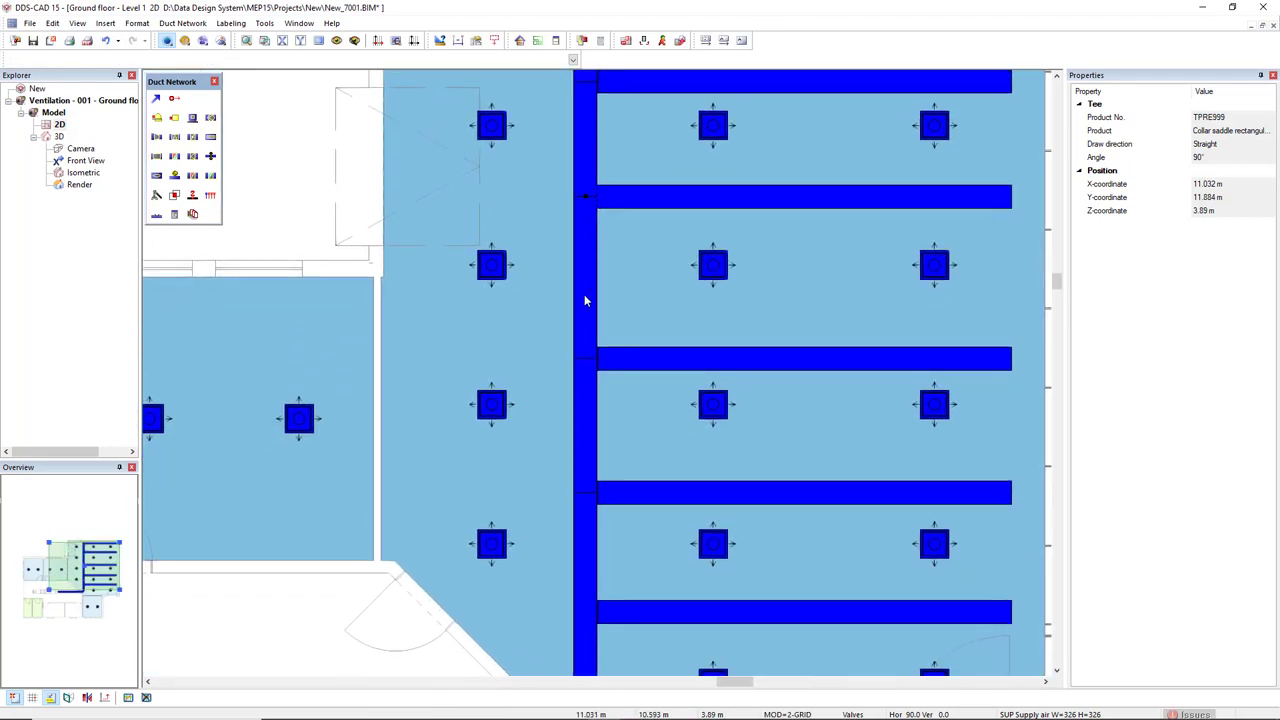
scroll(600, 335, up, 5)
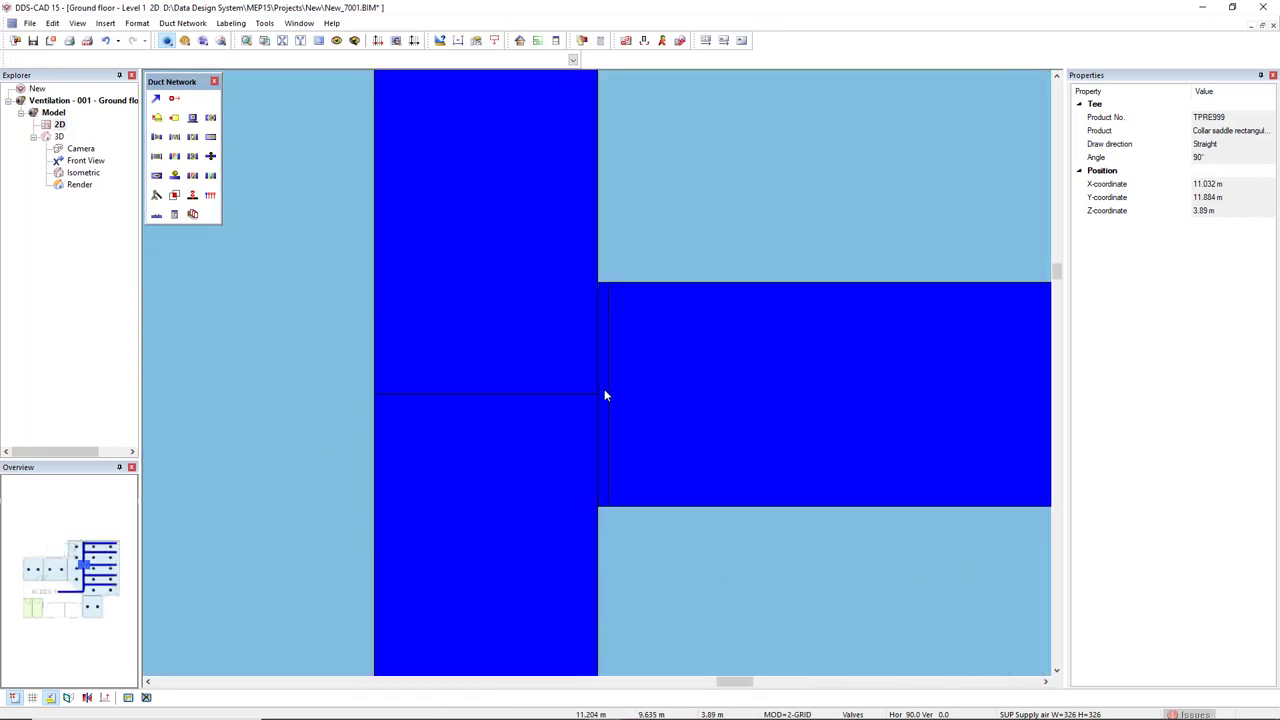
click(592, 398)
scroll(486, 396, down, 4)
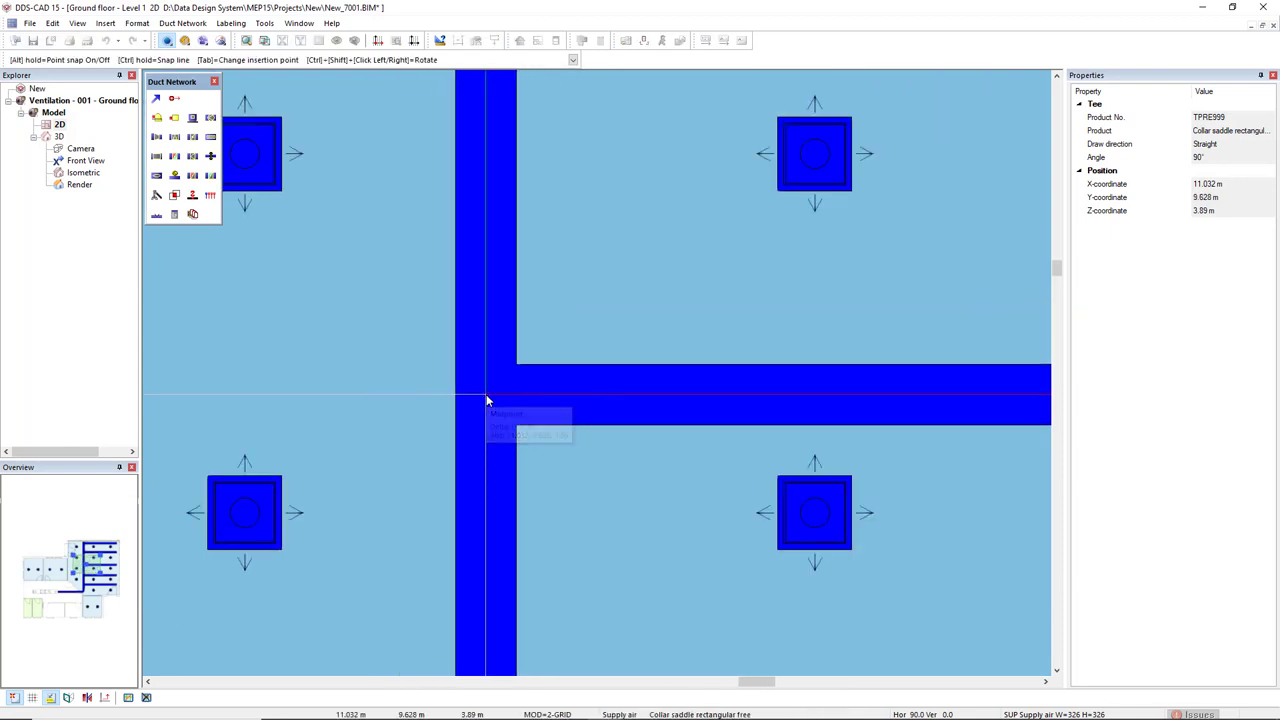
scroll(486, 400, down, 3)
scroll(586, 289, up, 2)
key(Escape)
Step: Select the horizontal branch duct and set Repeat Branch to one copy with opposite twist +180°
scroll(603, 353, down, 3)
scroll(600, 351, up, 1)
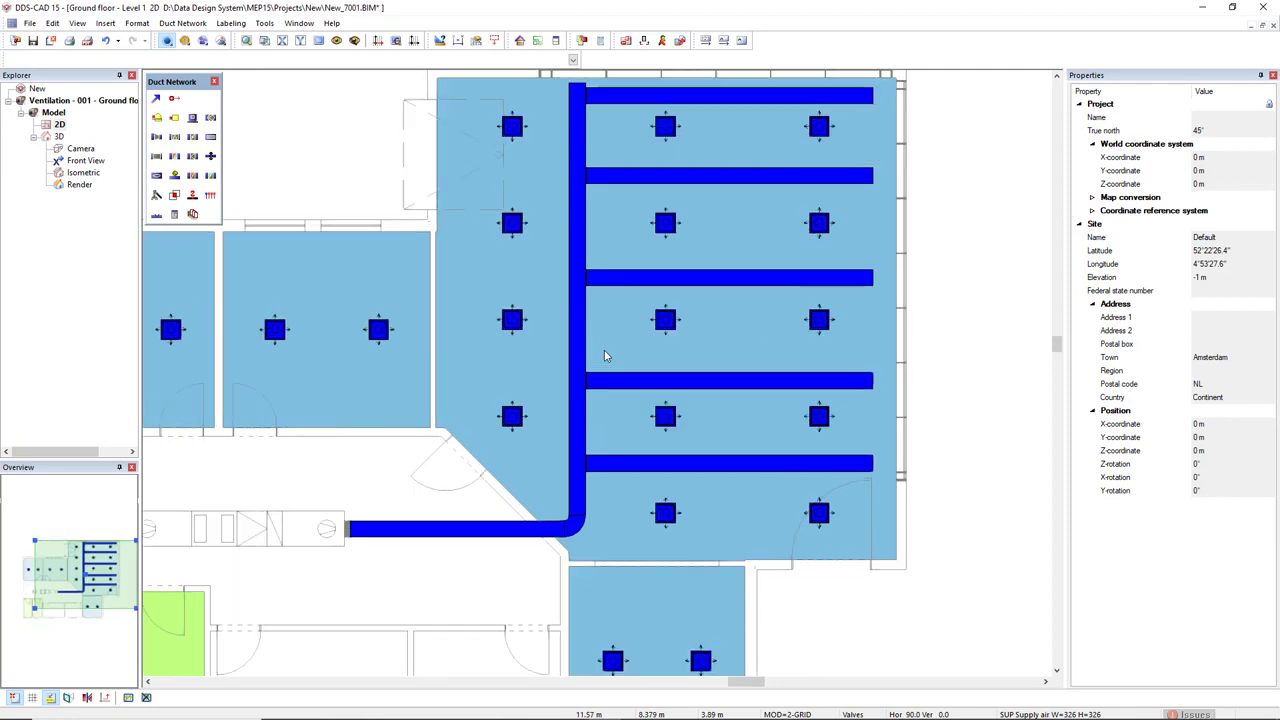
middle_drag(480, 371, 652, 356)
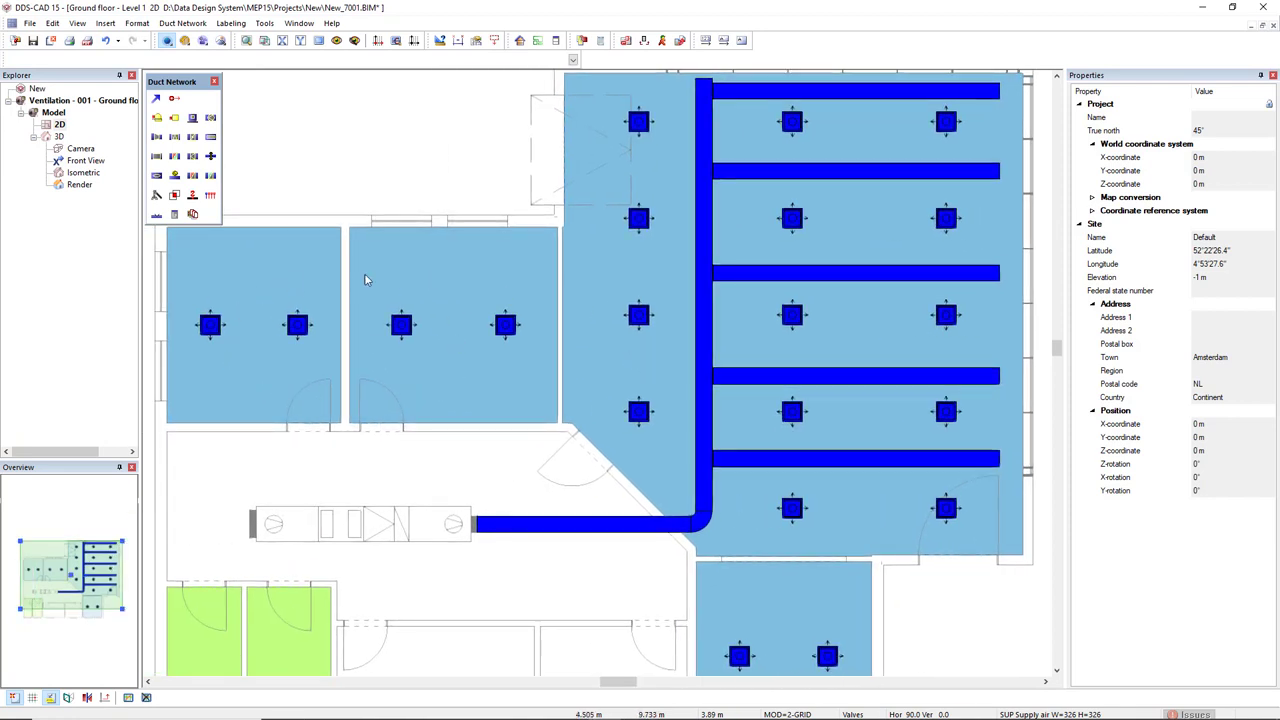
middle_drag(558, 360, 514, 336)
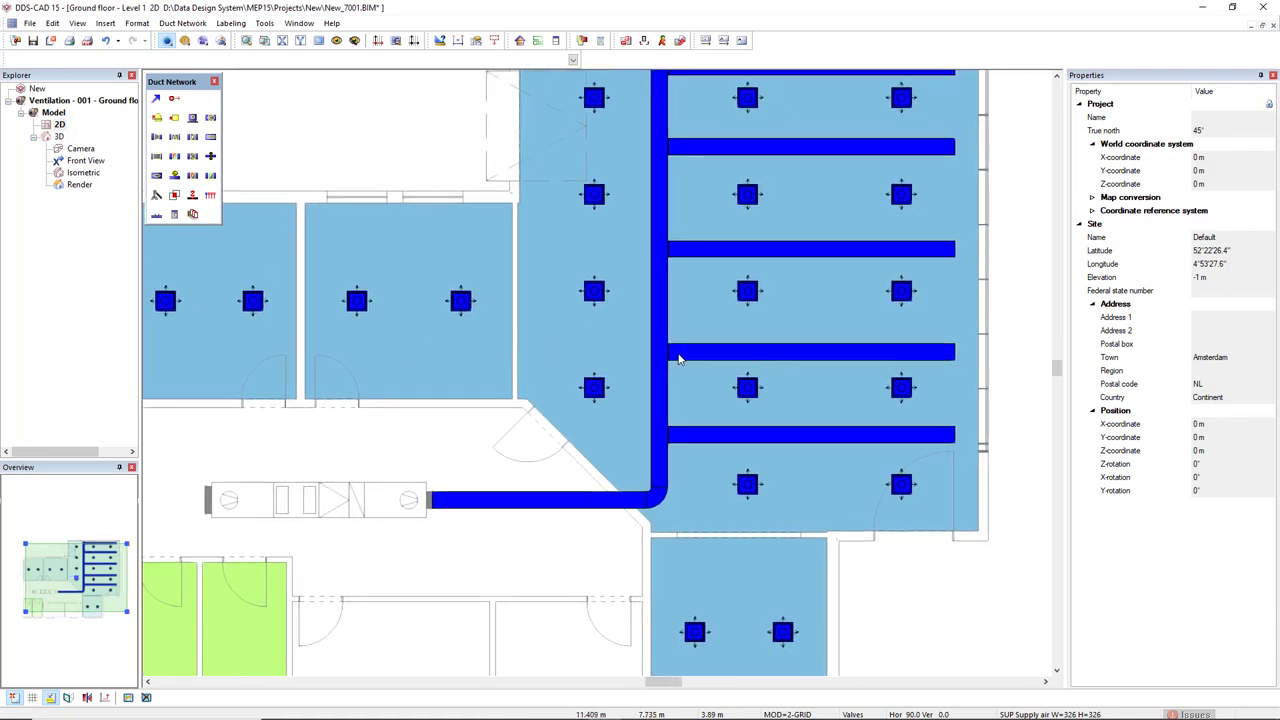
click(697, 355)
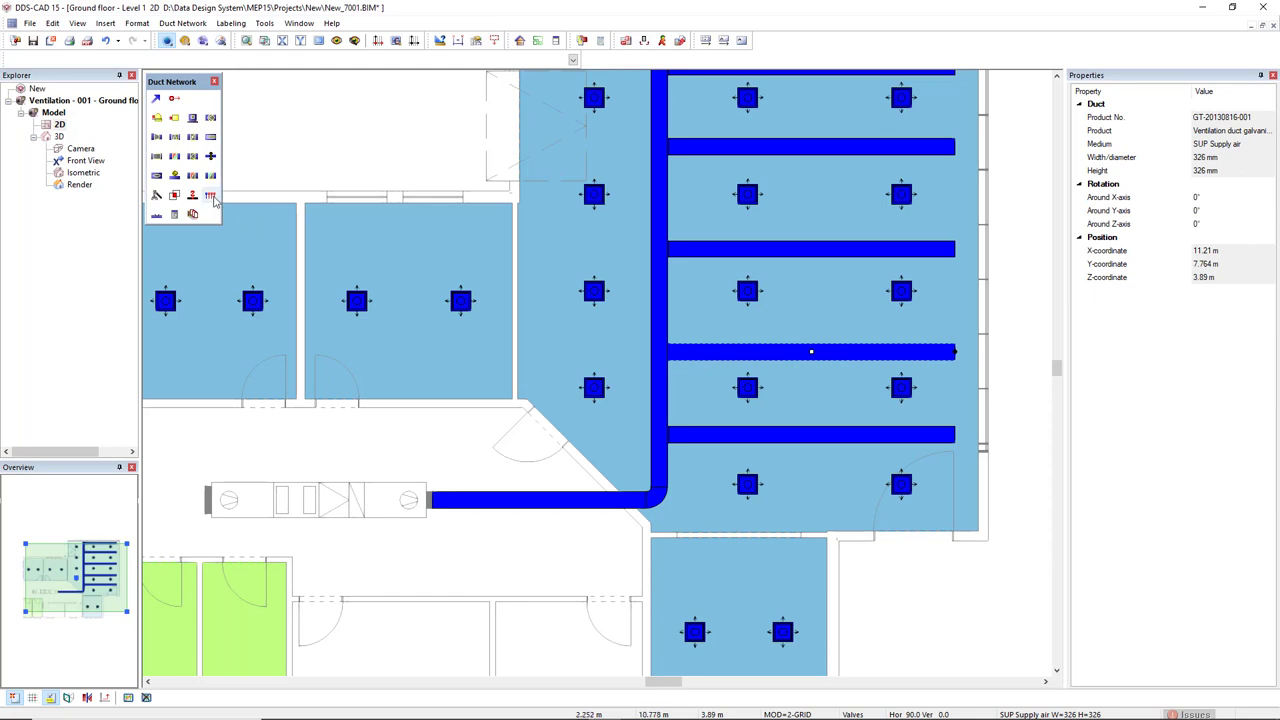
click(210, 196)
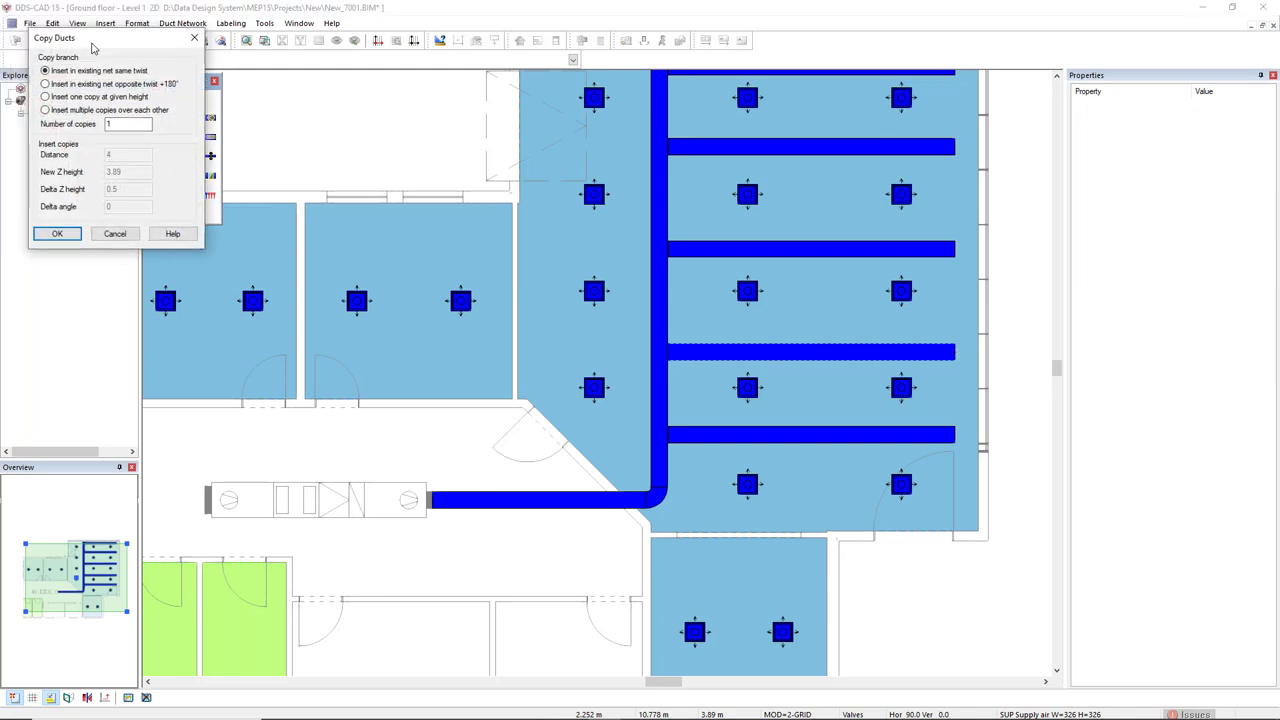
drag(41, 26, 434, 132)
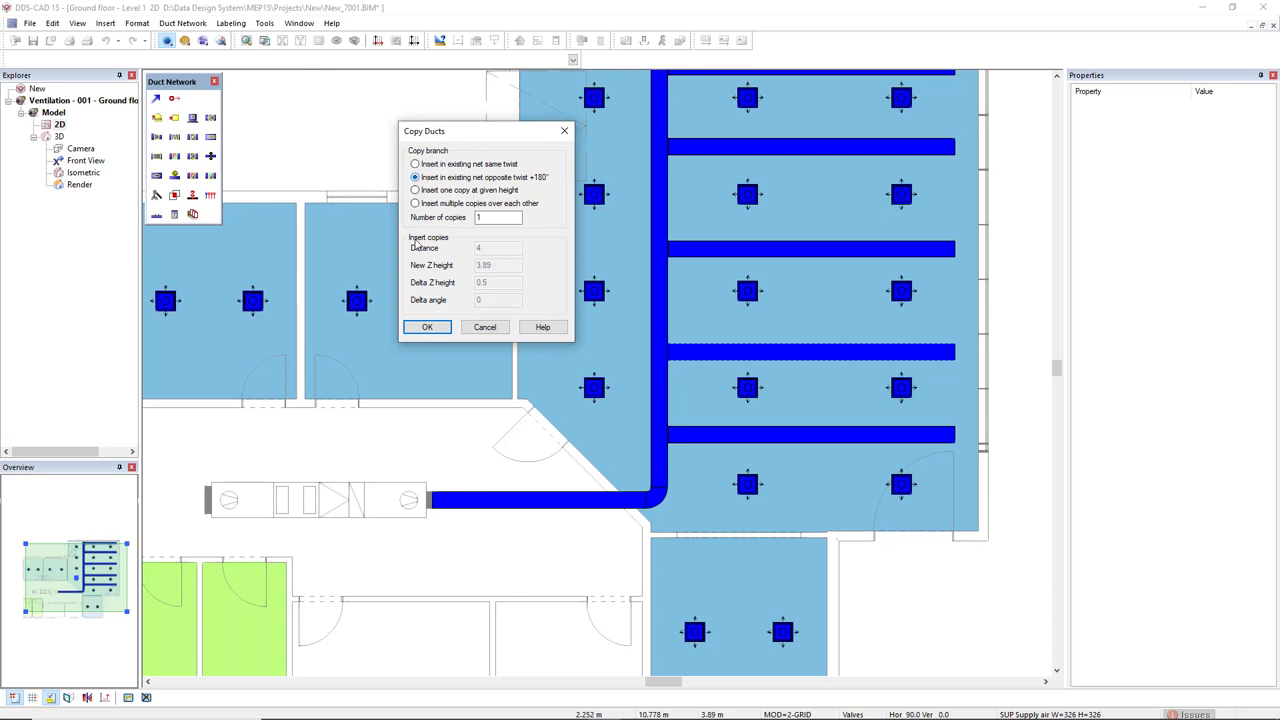
click(427, 327)
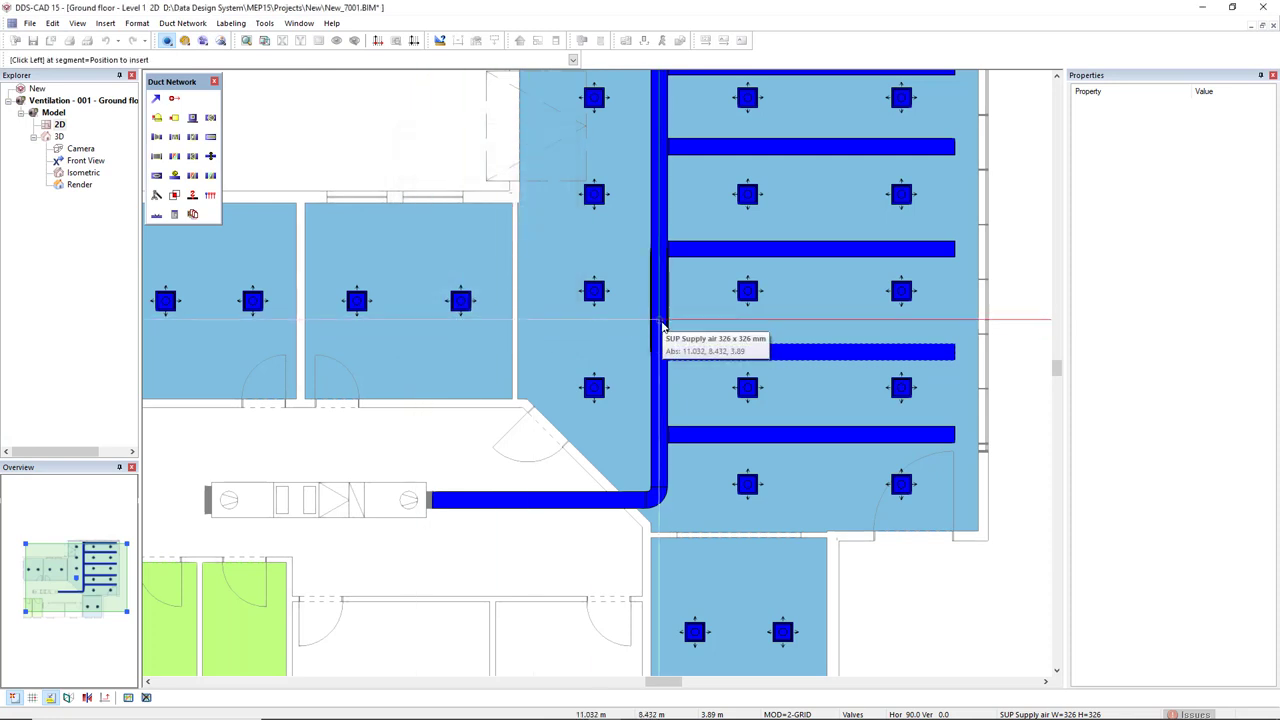
Step: Insert the mirrored branch on the main riser and stretch its free end west to the far-left wall
click(660, 328)
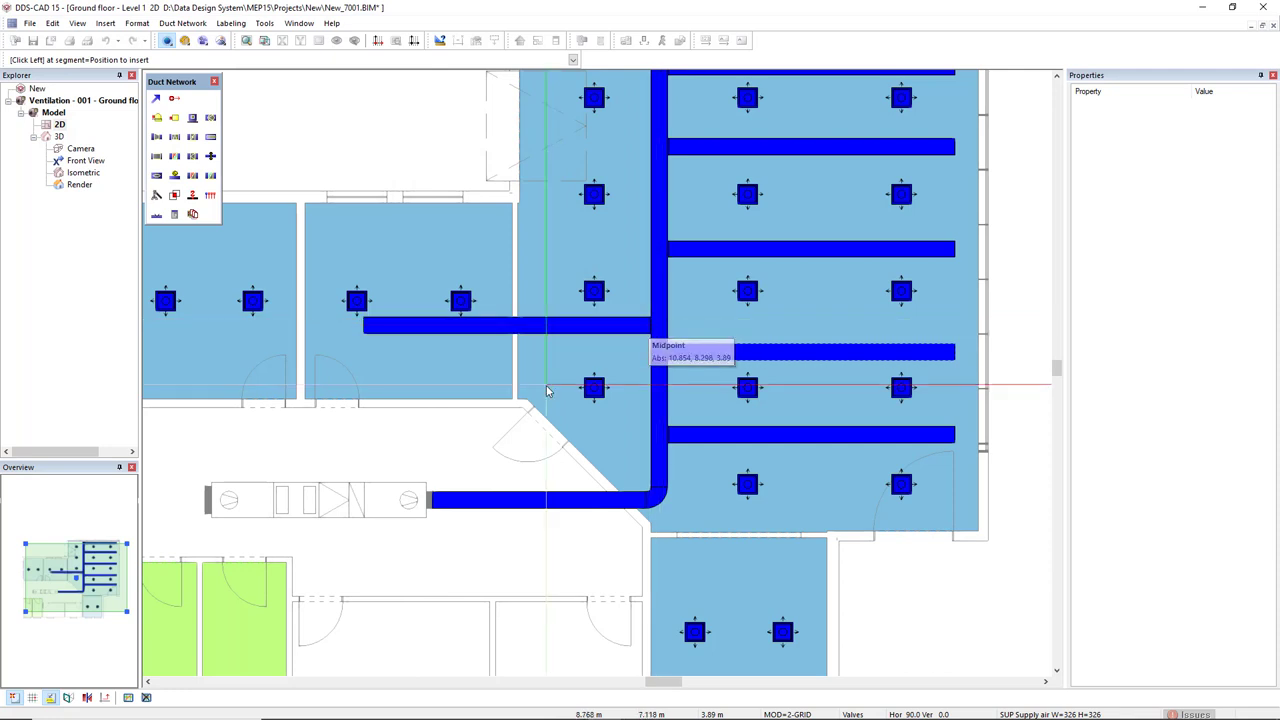
key(Escape)
middle_drag(313, 378, 534, 380)
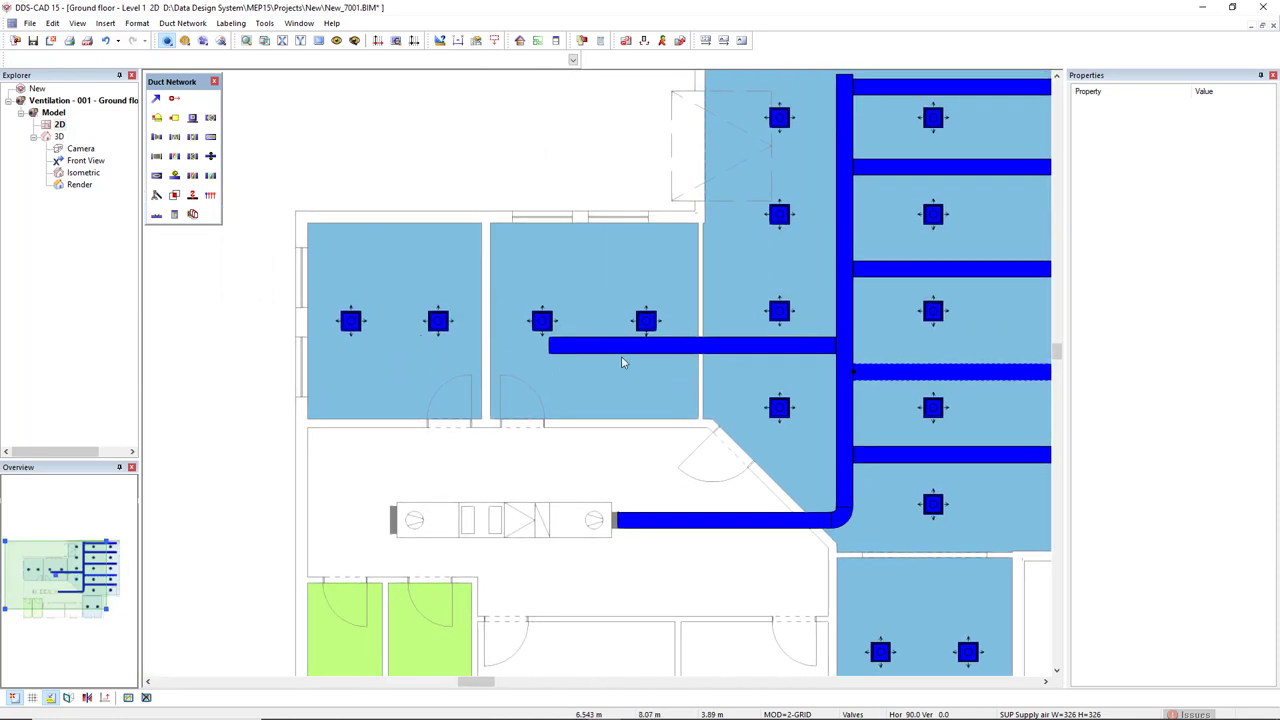
click(566, 350)
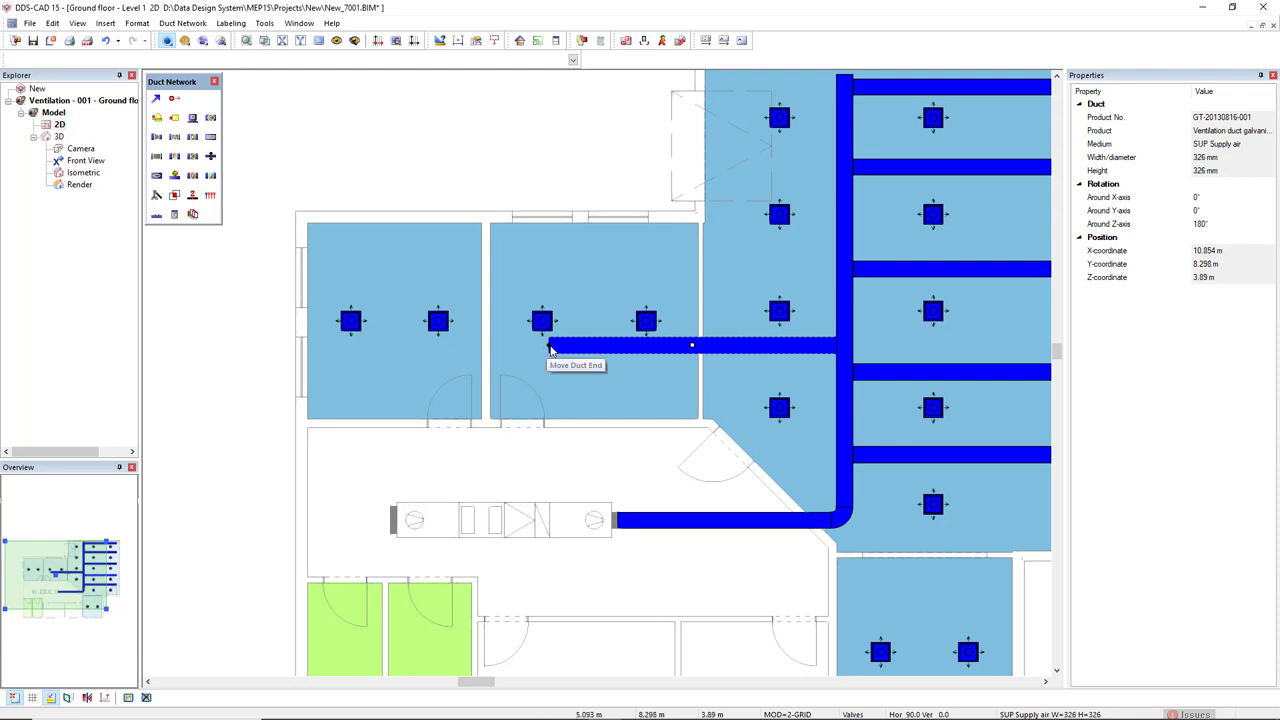
click(550, 349)
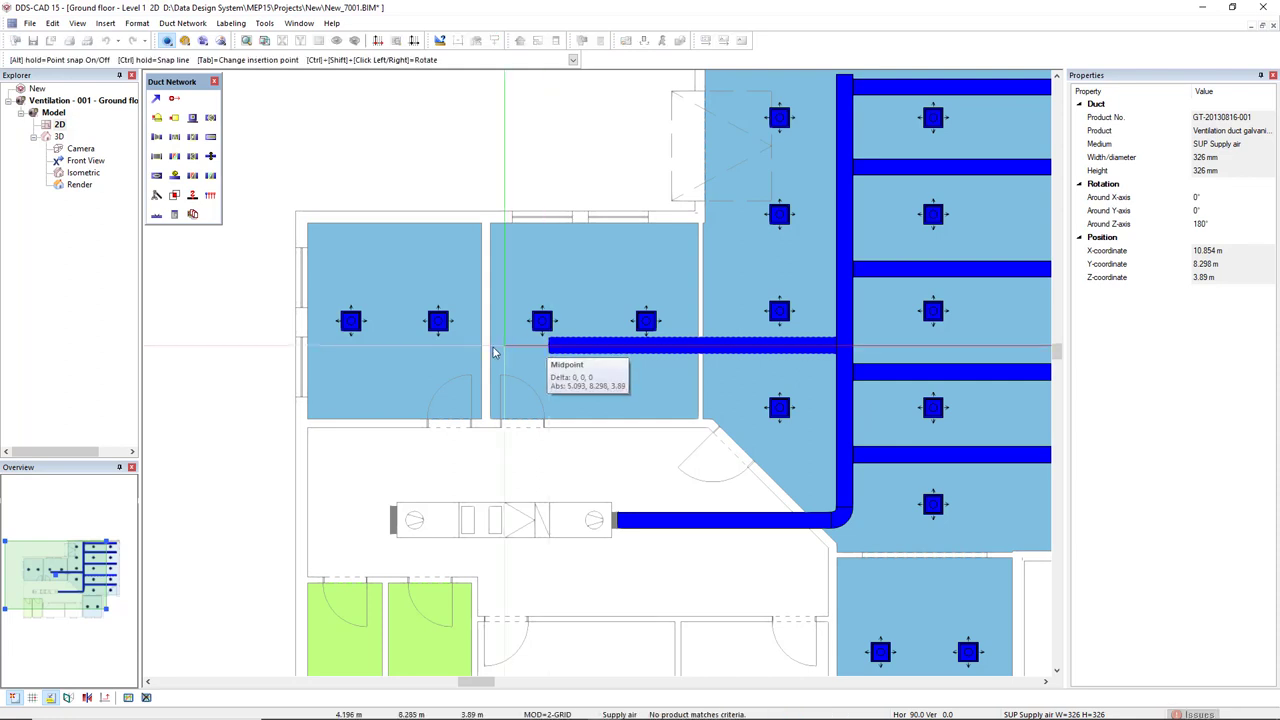
double_click(323, 348)
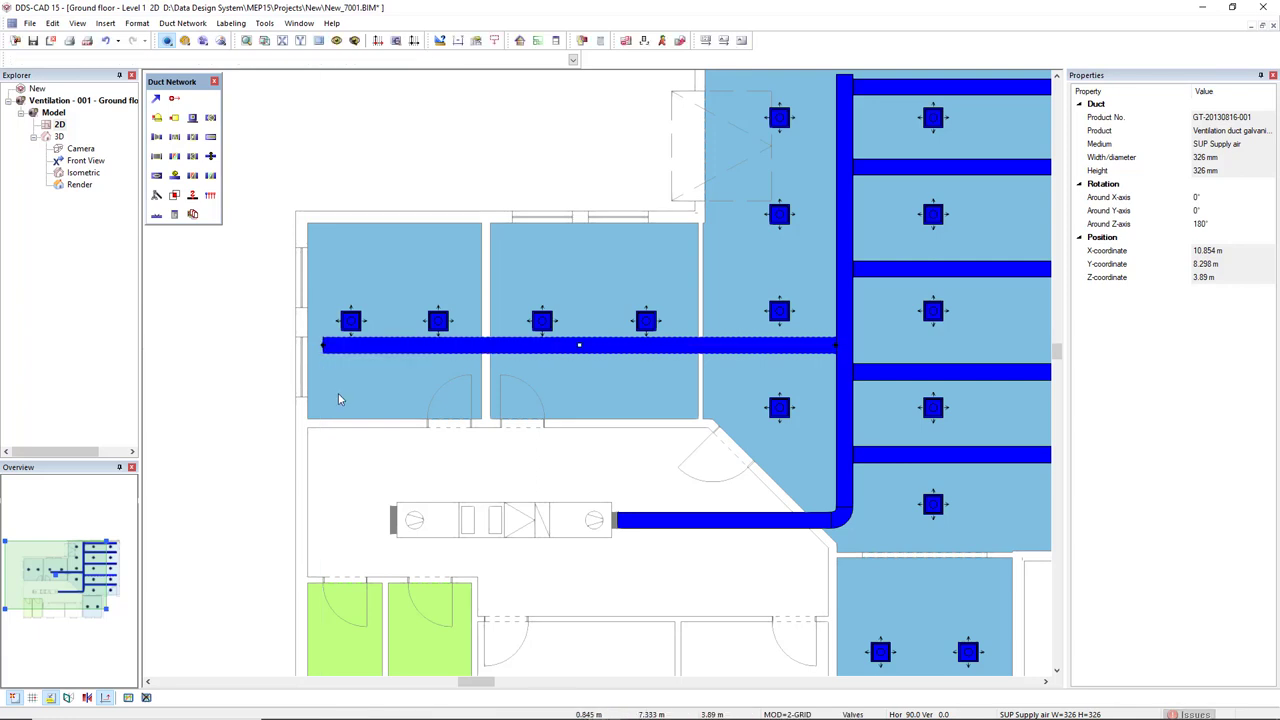
key(Escape)
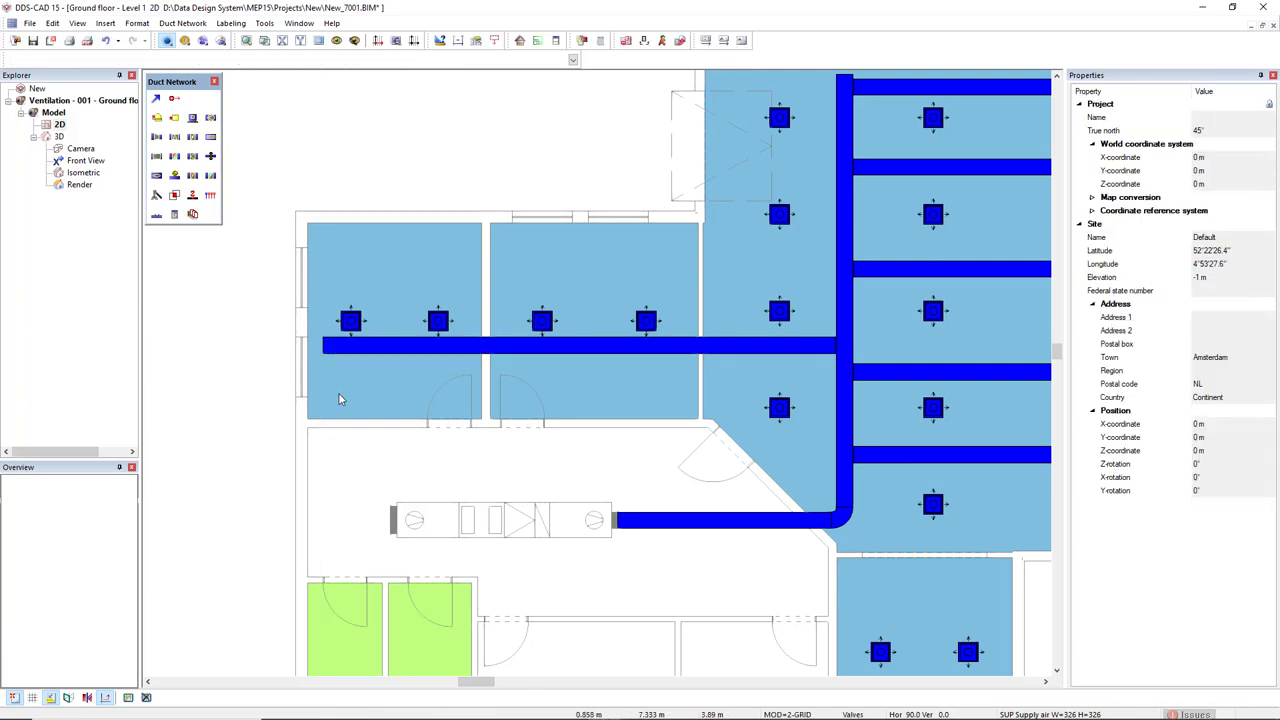
Step: Start a new supply duct at the riser's bottom bend, accepting a 326 mm GT004 tee
middle_drag(808, 464, 632, 341)
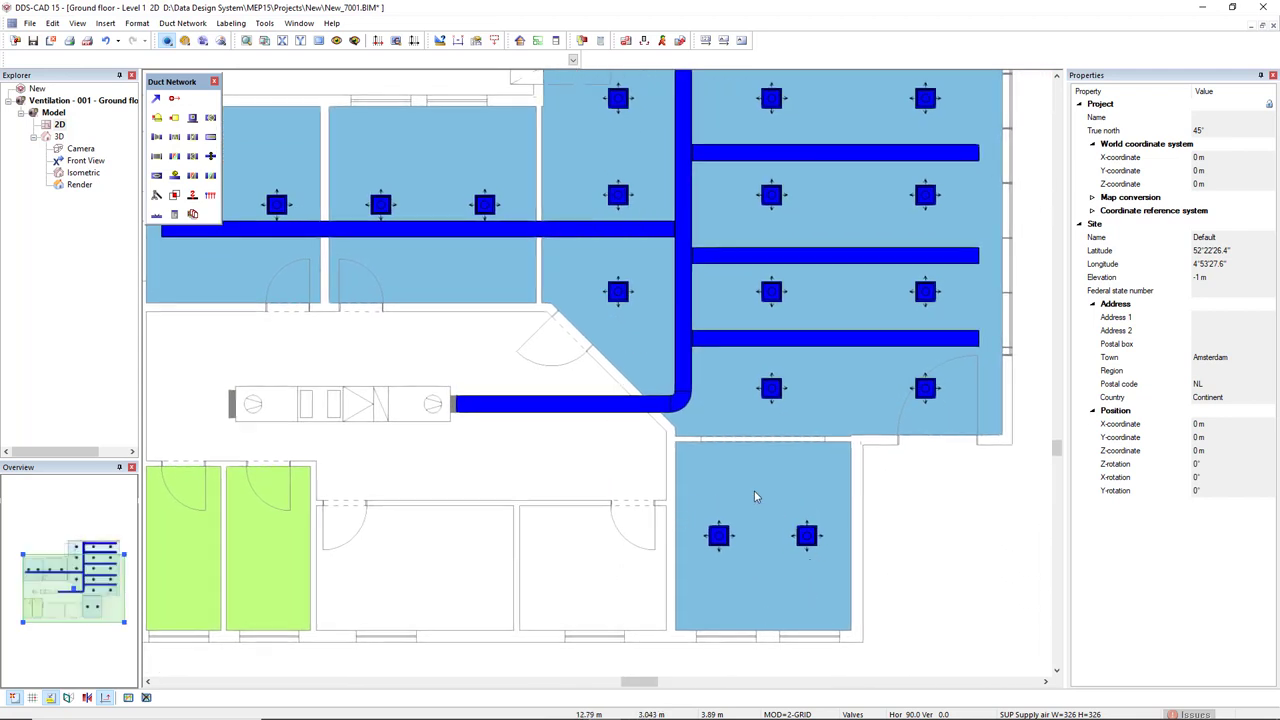
click(174, 136)
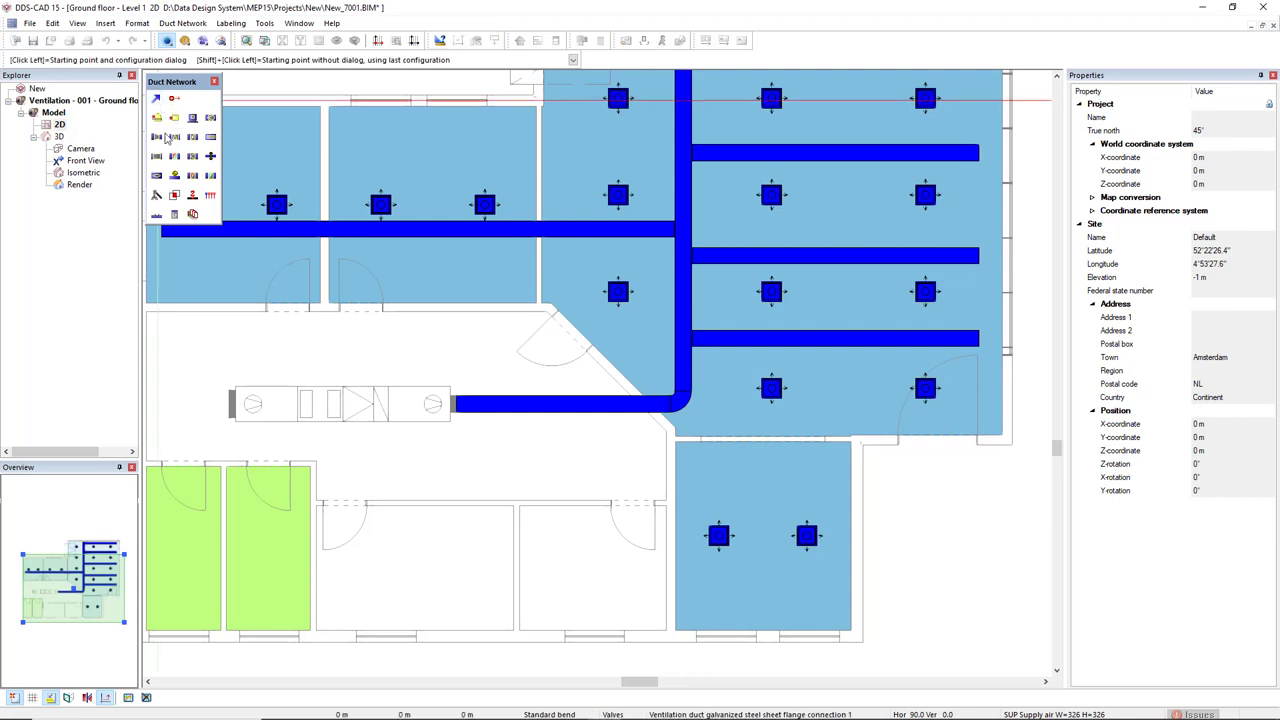
click(686, 410)
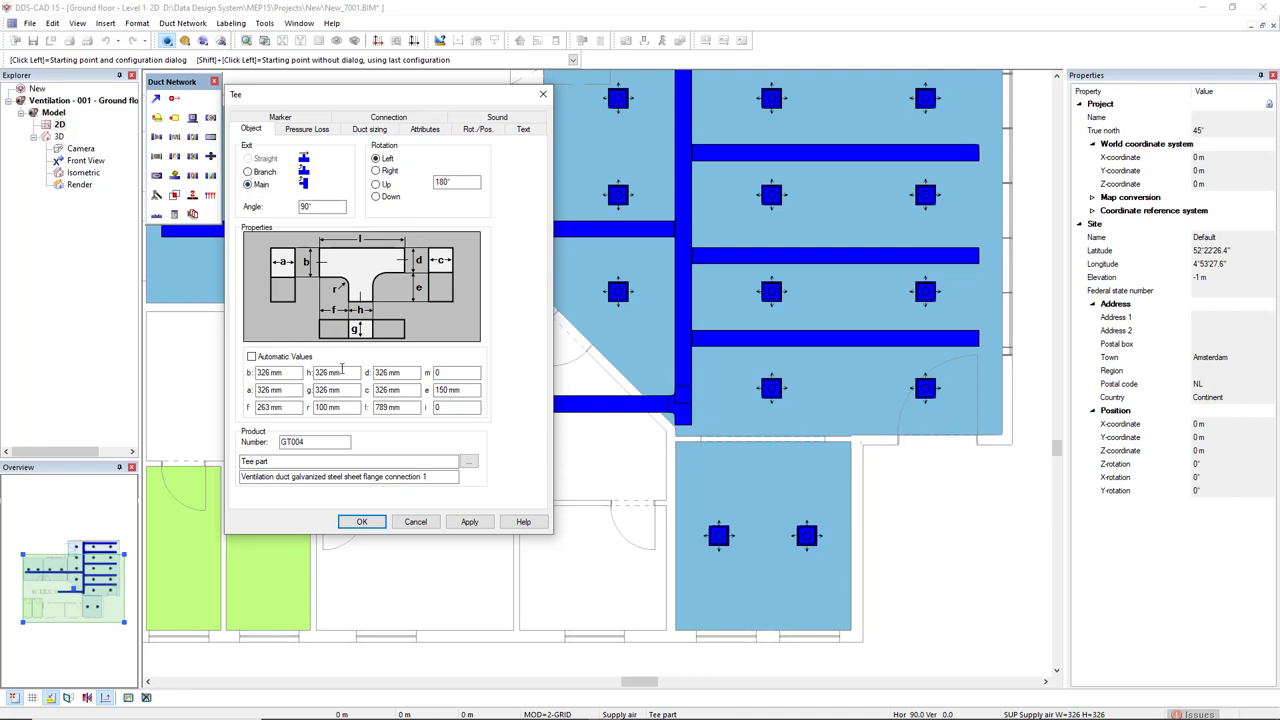
click(362, 521)
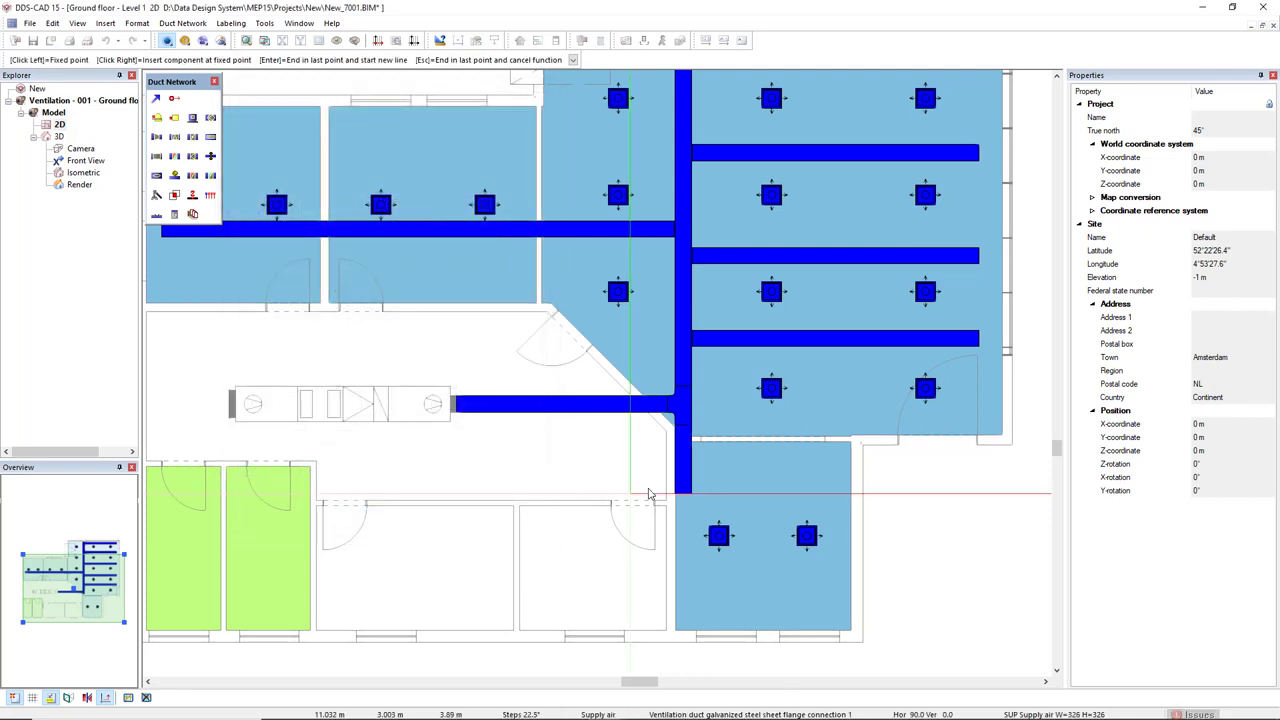
Step: Drop the duct into the southern room, bend it east, and finish it with an angled end lid
click(683, 491)
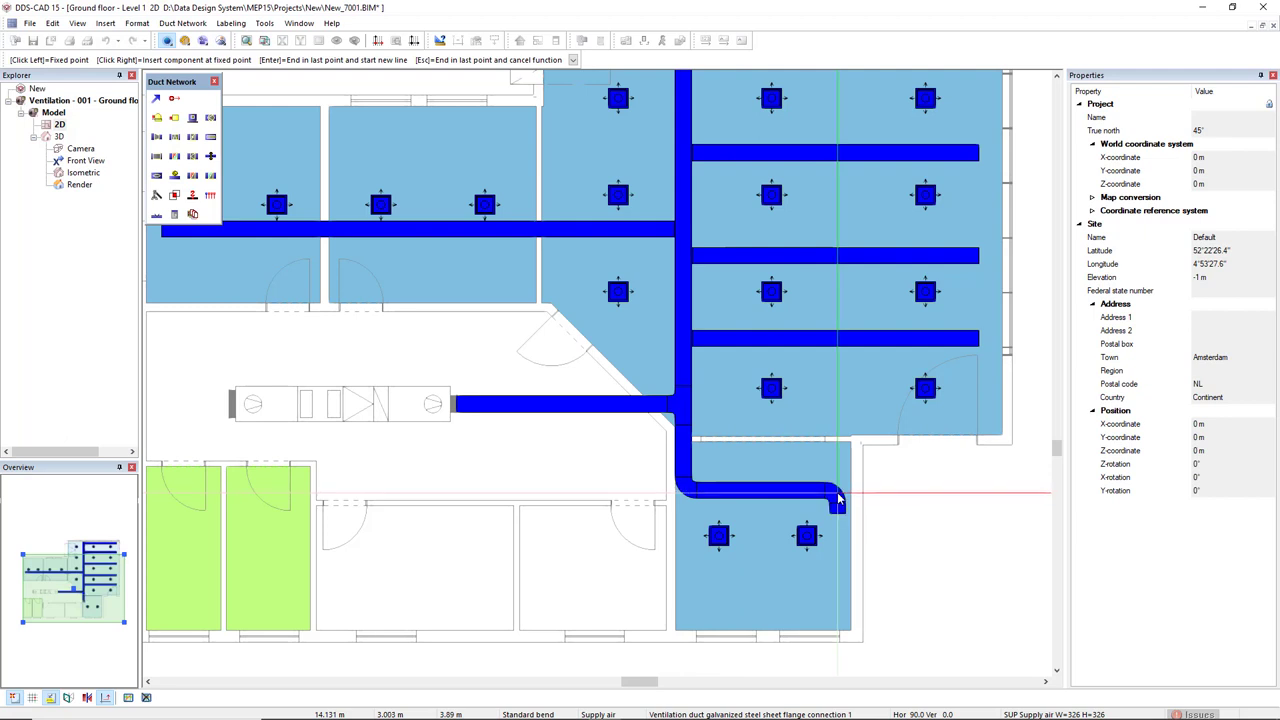
right_click(838, 497)
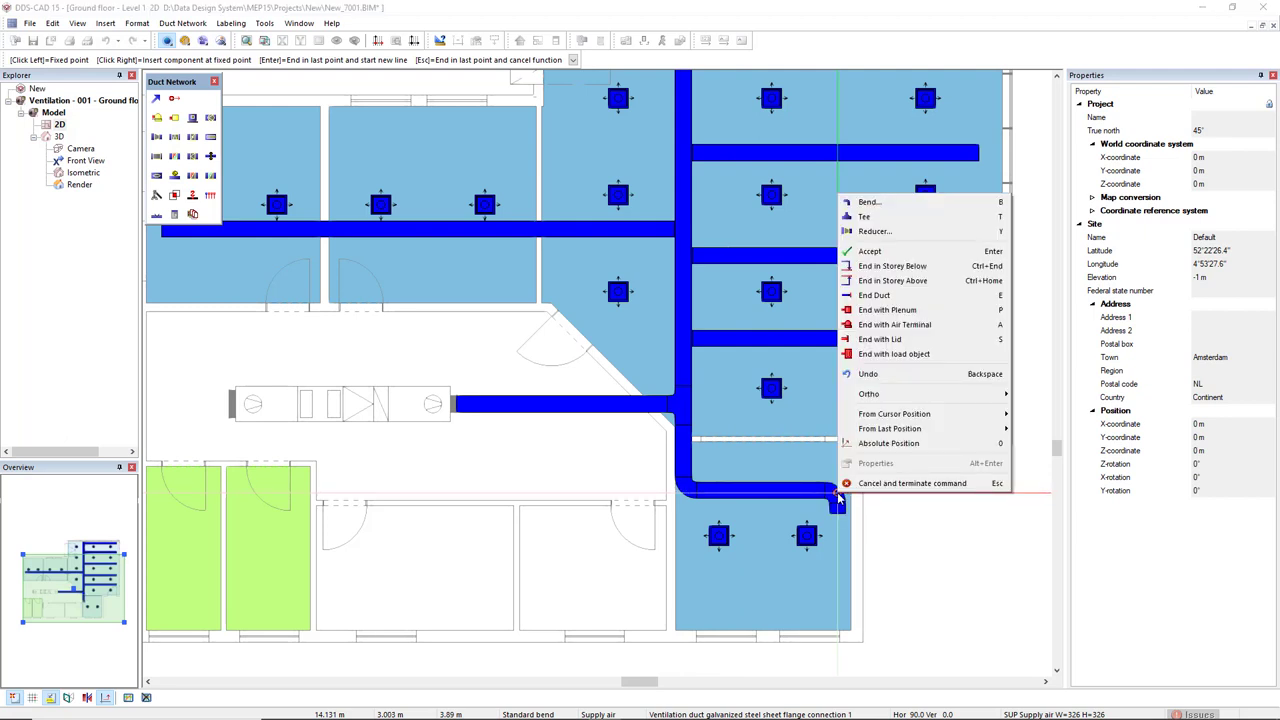
click(915, 340)
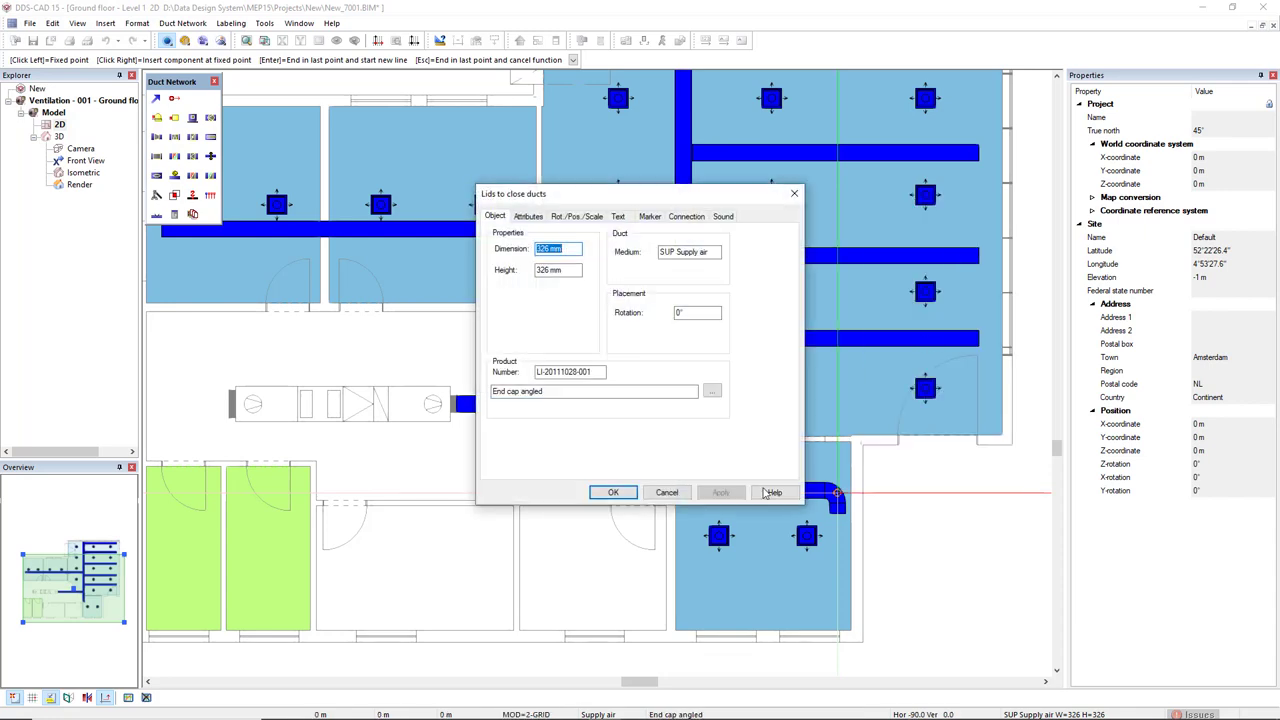
click(613, 492)
scroll(659, 537, up, 2)
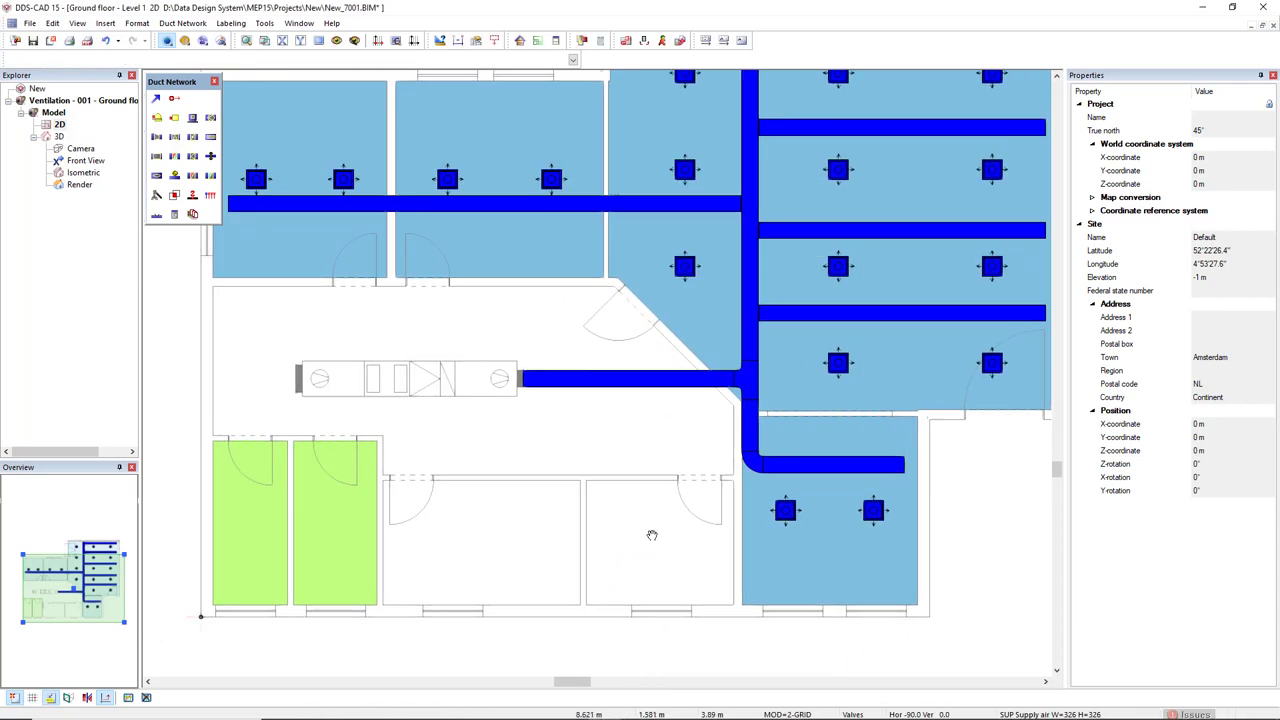
scroll(659, 537, down, 2)
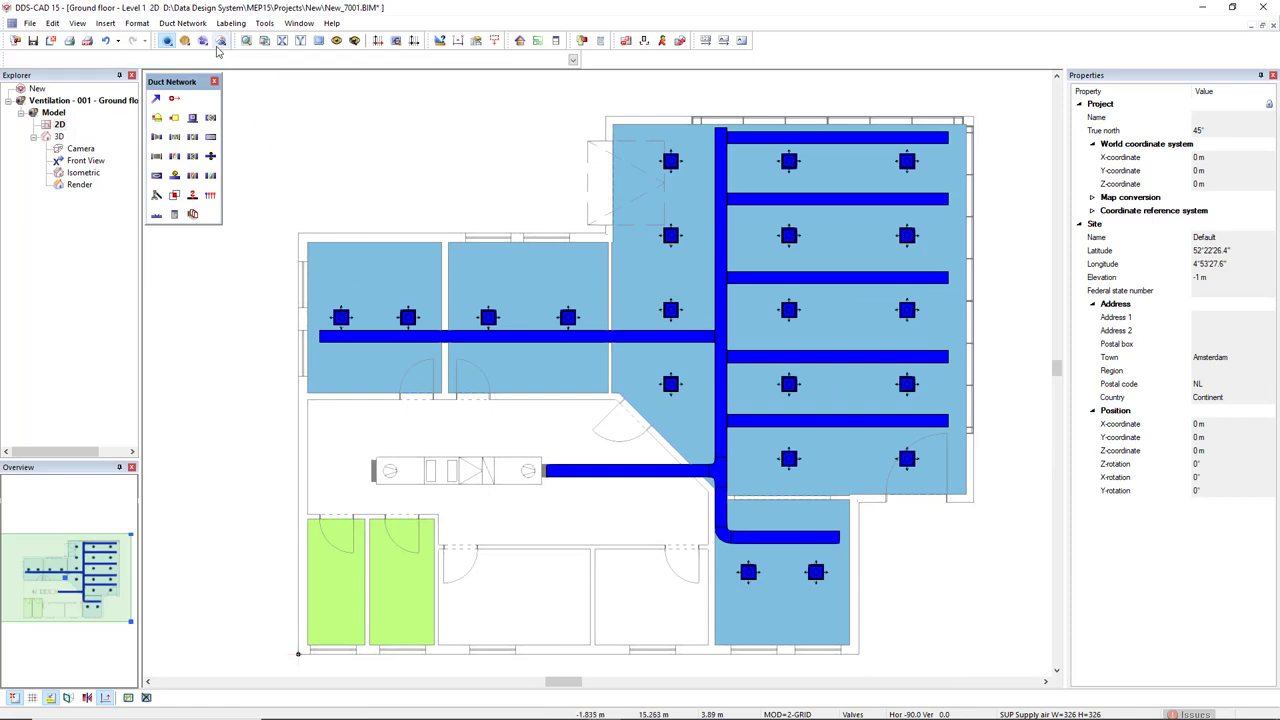
Step: Show the ground floor as a shaded 3D render, orbited to view the building from the opposite side
click(220, 41)
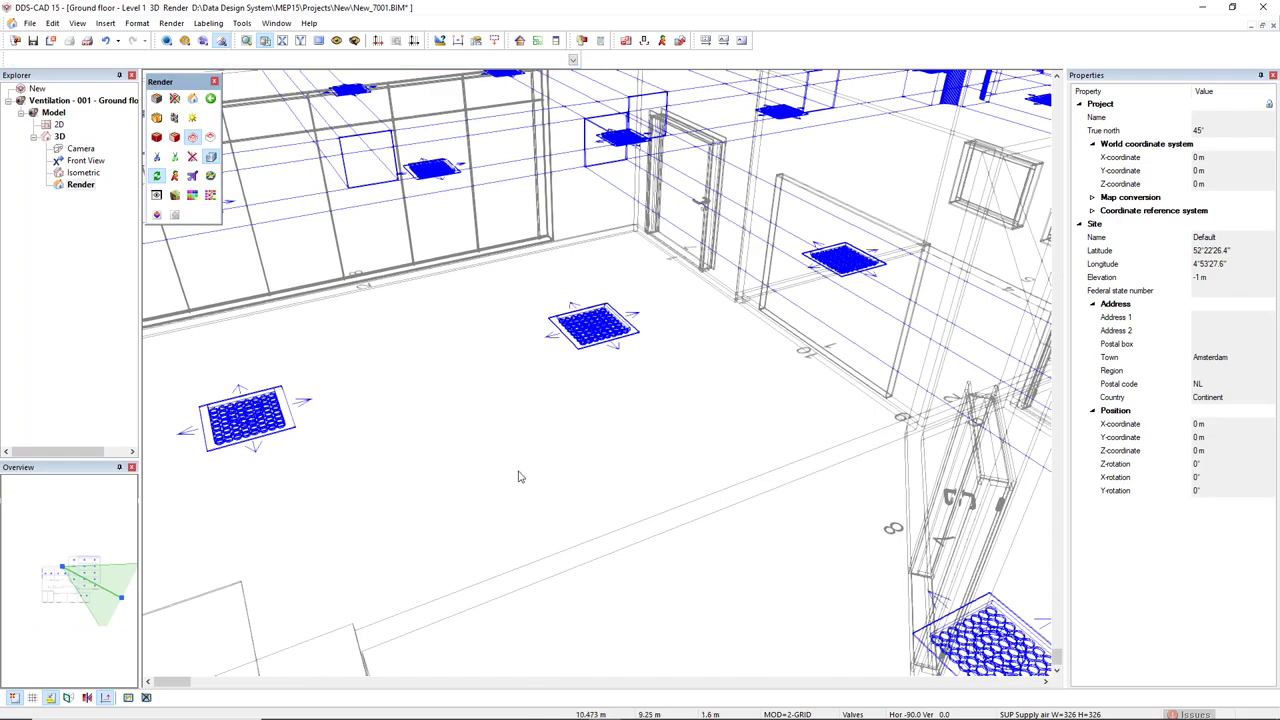
scroll(517, 473, down, 3)
scroll(518, 477, down, 3)
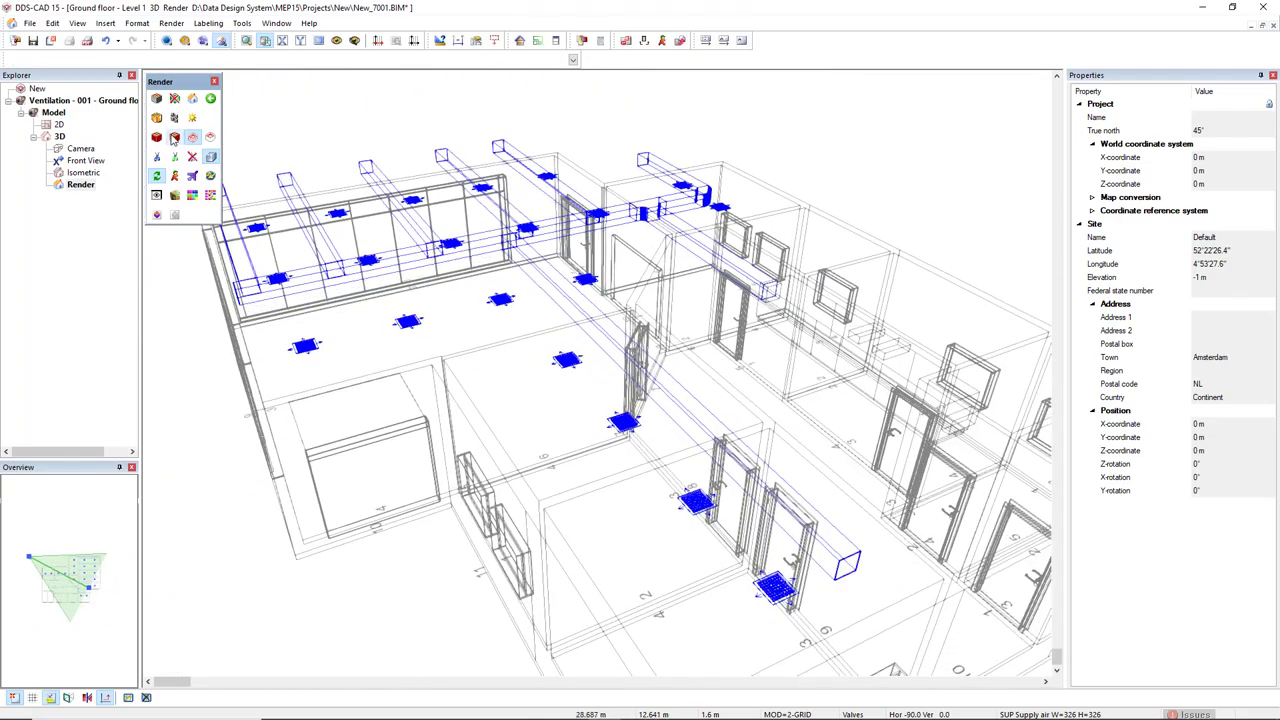
click(176, 140)
middle_drag(610, 225, 531, 381)
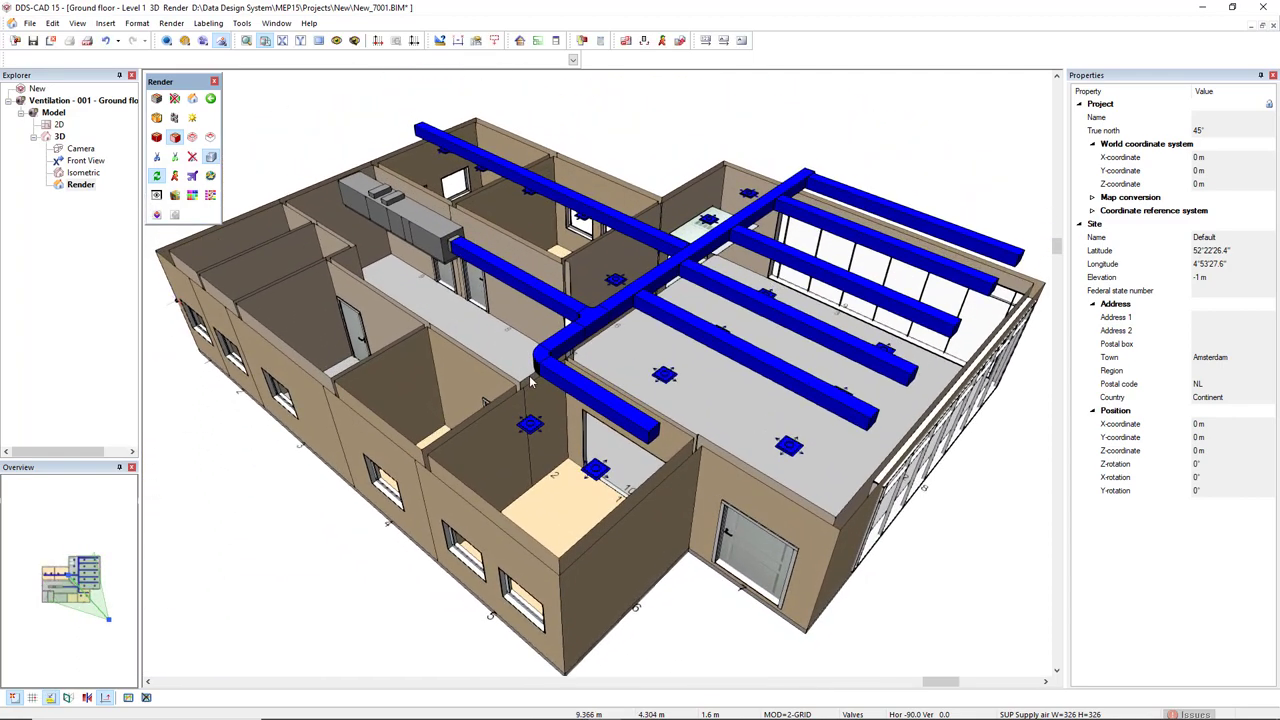